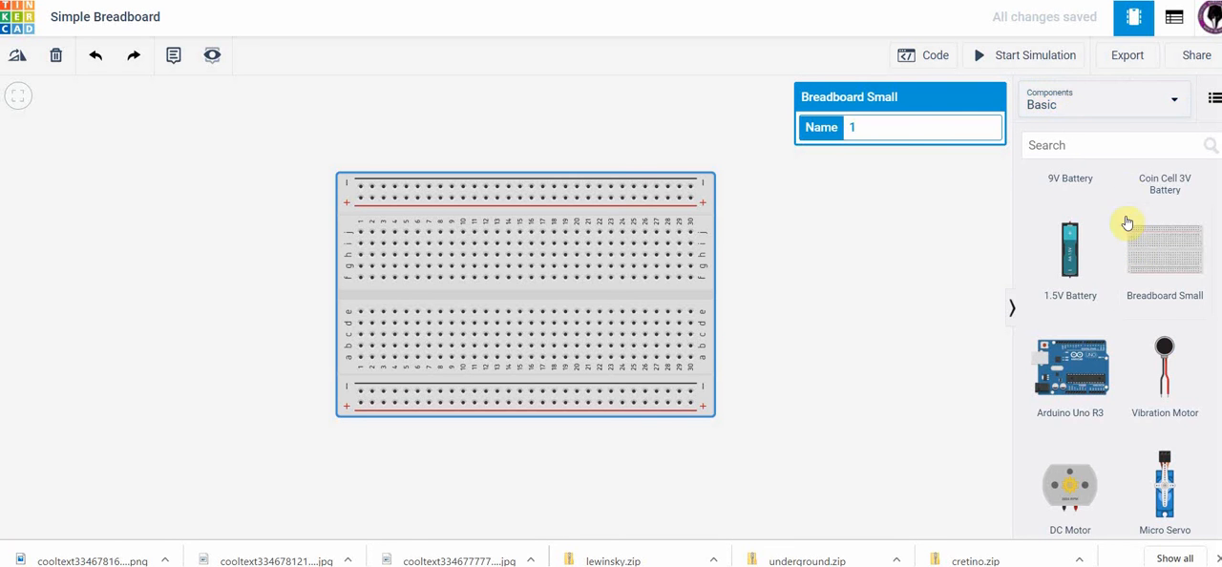
Place a 9V battery beside the breadboard's right end, with its terminals facing the power rails.
{"action": "scroll", "coordinate": [1133, 229], "scroll_direction": "down", "scroll_amount": 2}
{"action": "scroll", "coordinate": [1133, 229], "scroll_direction": "down", "scroll_amount": 5}
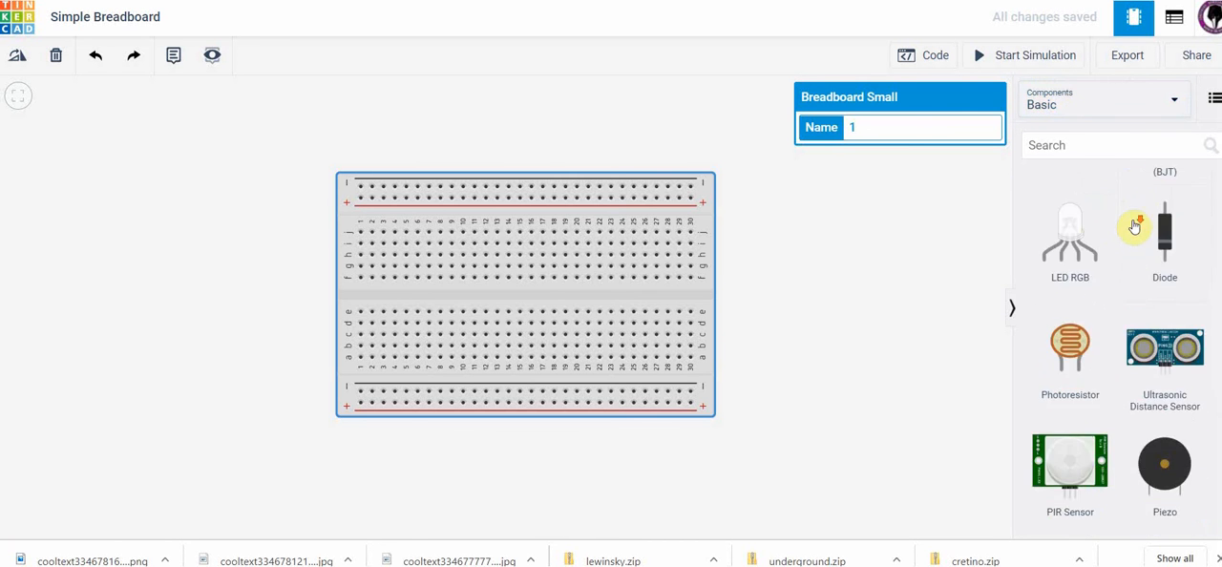
{"action": "scroll", "coordinate": [1133, 226], "scroll_direction": "up", "scroll_amount": 3}
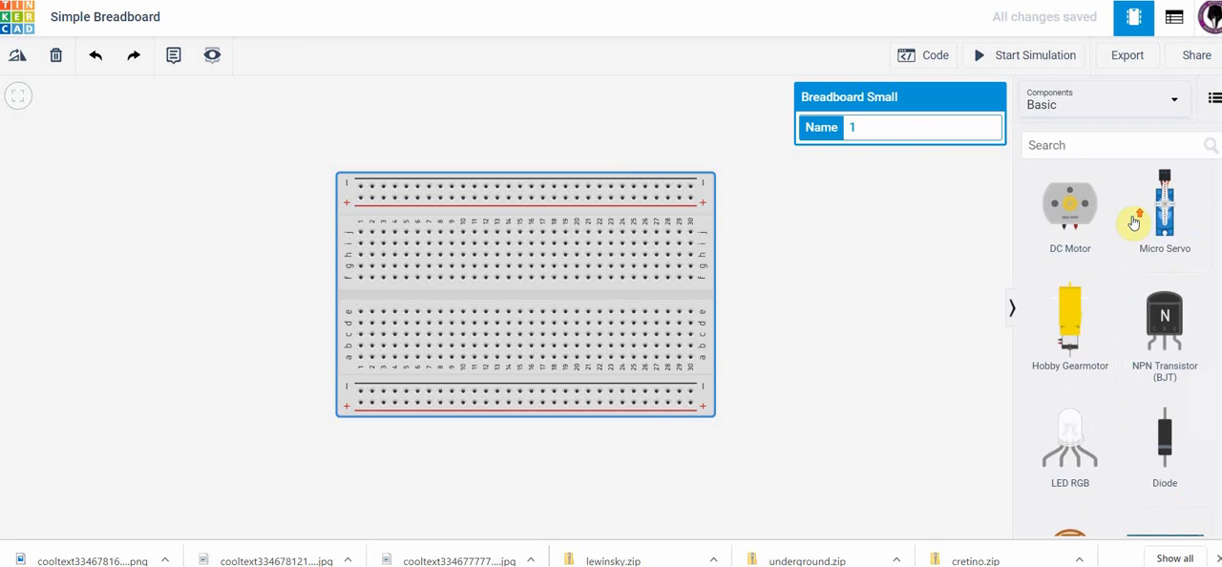
{"action": "scroll", "coordinate": [1133, 222], "scroll_direction": "up", "scroll_amount": 3}
{"action": "scroll", "coordinate": [1133, 221], "scroll_direction": "up", "scroll_amount": 1}
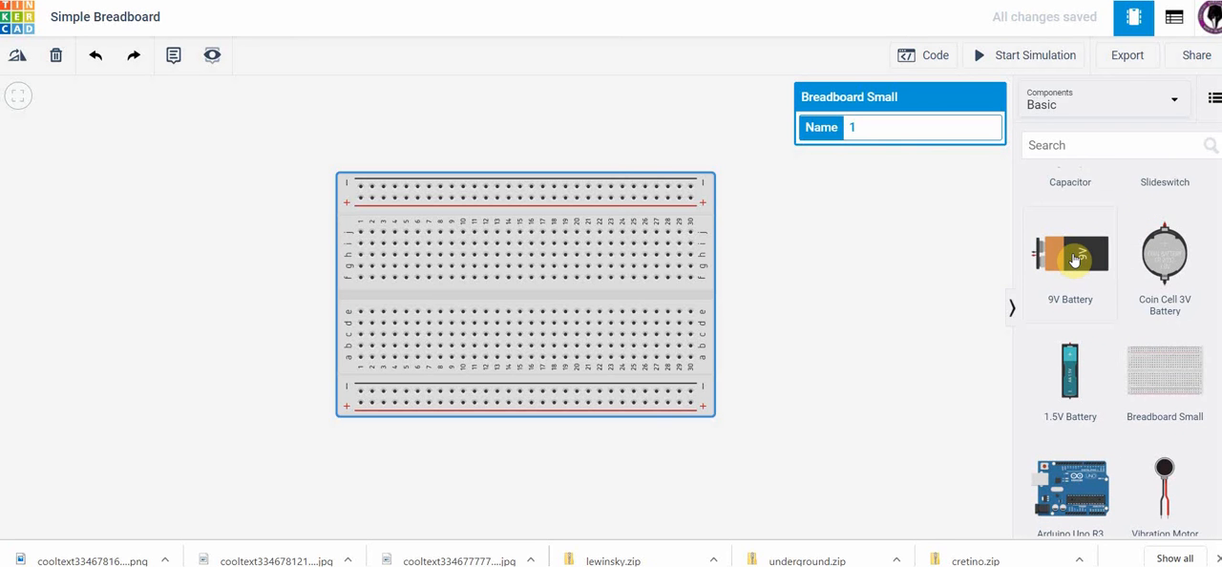
{"action": "left_click_drag", "start_coordinate": [1076, 258], "coordinate": [754, 196]}
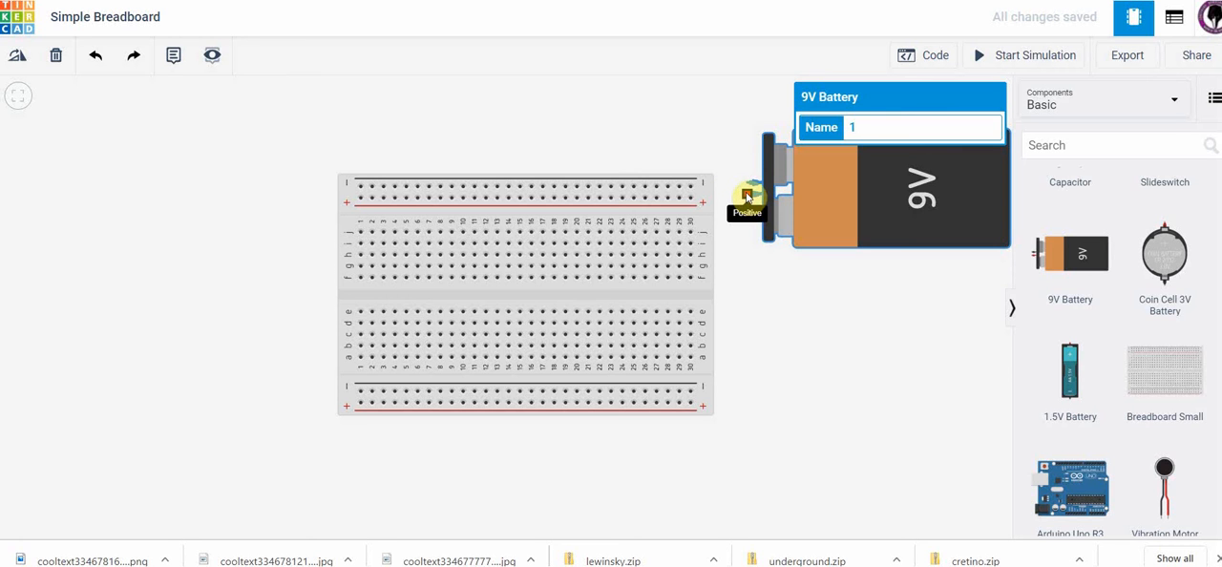
Wire the battery's positive terminal to the upper positive rail near column 30 and color the wire red.
{"action": "left_click", "coordinate": [747, 196]}
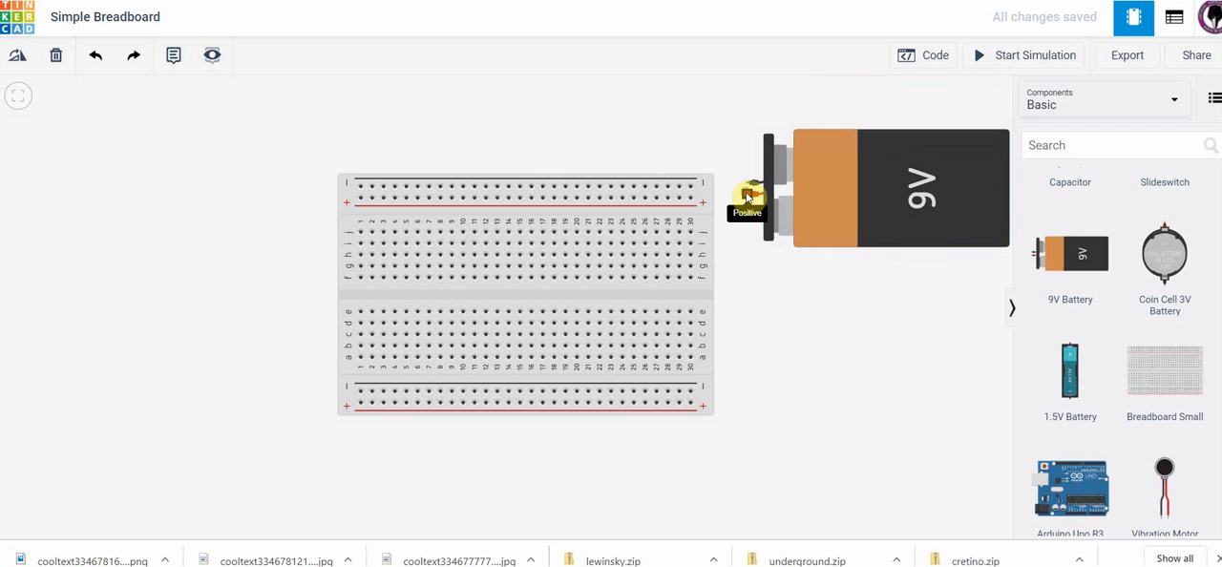
{"action": "left_click", "coordinate": [748, 197]}
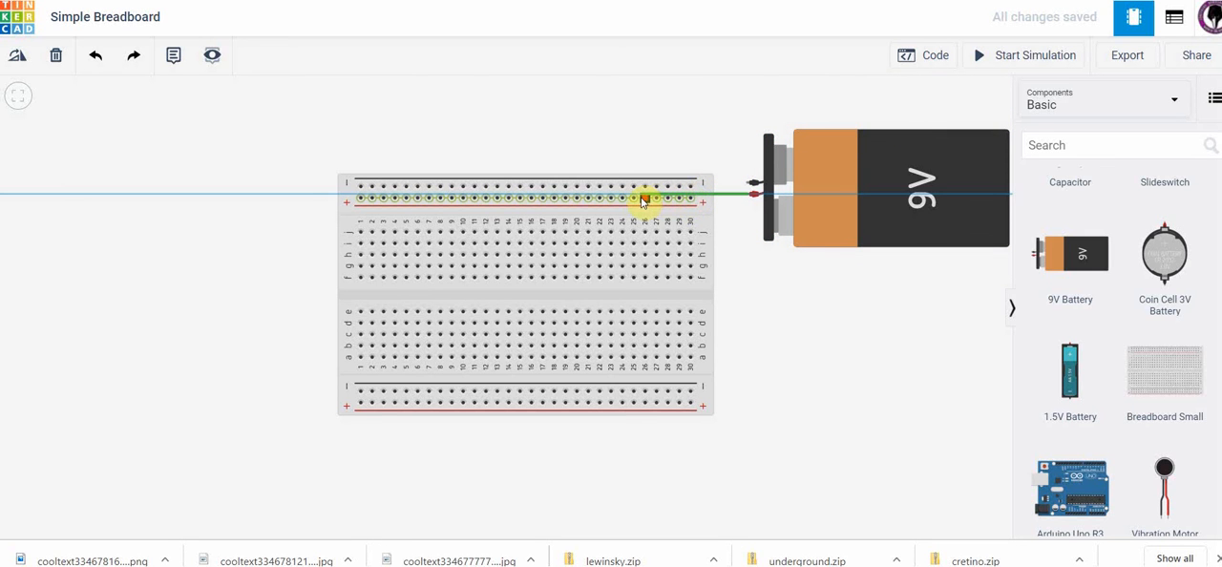
{"action": "left_click", "coordinate": [645, 197]}
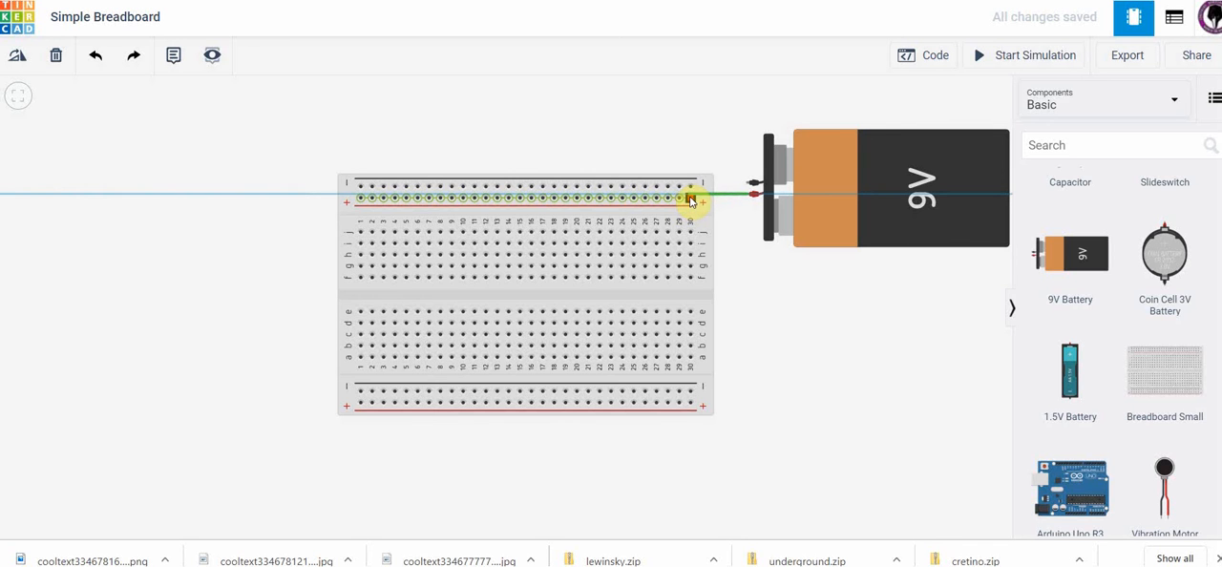
{"action": "left_click", "coordinate": [691, 201]}
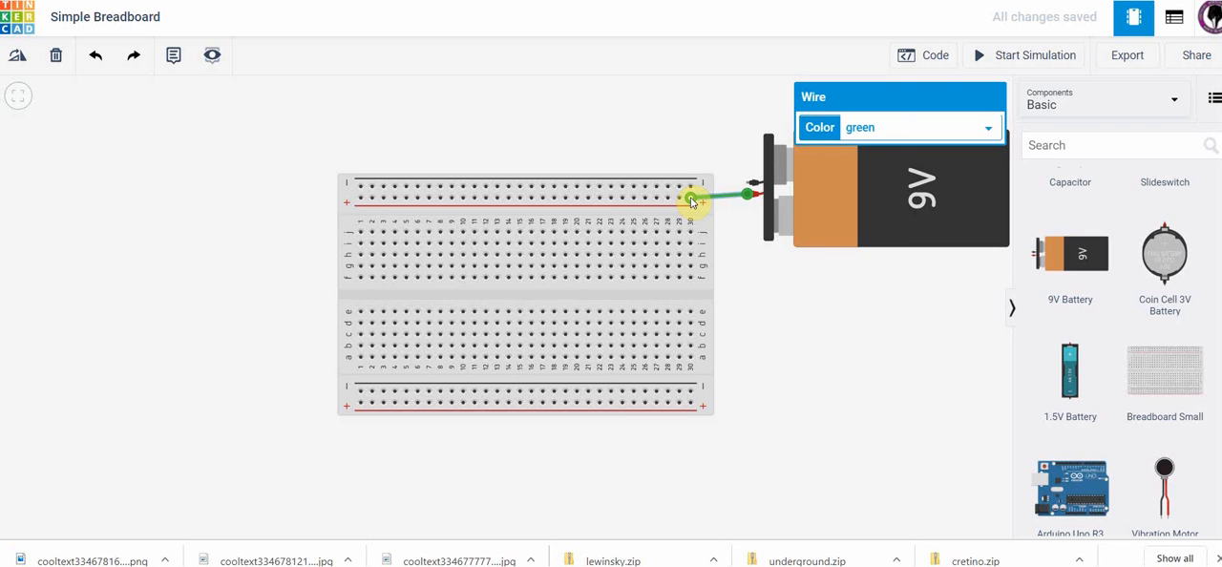
{"action": "left_click", "coordinate": [991, 132]}
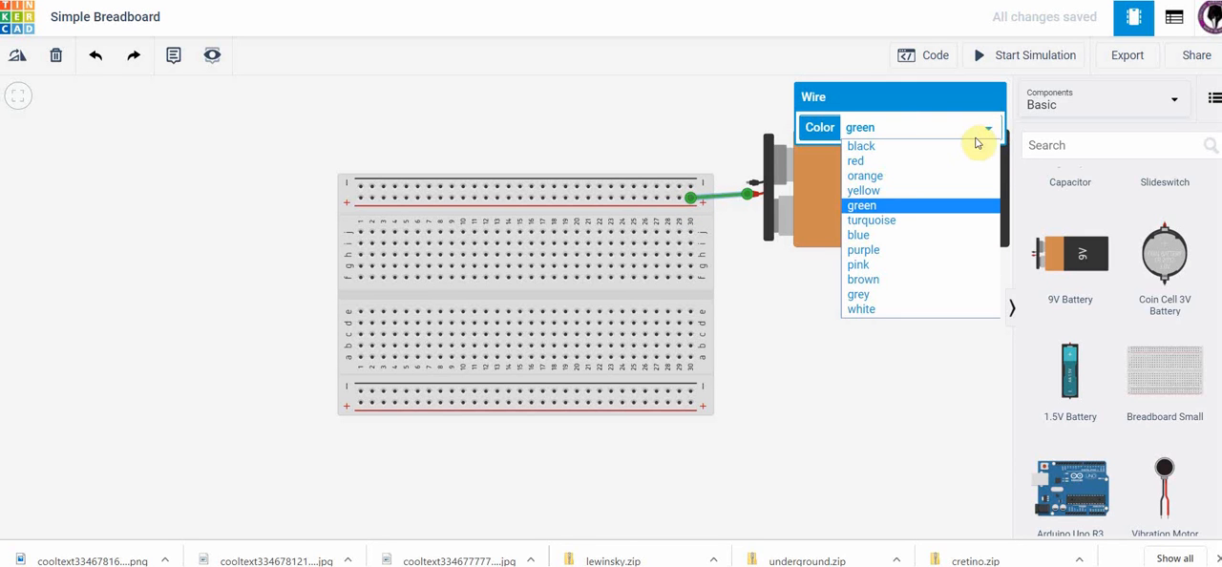
{"action": "left_click", "coordinate": [950, 163]}
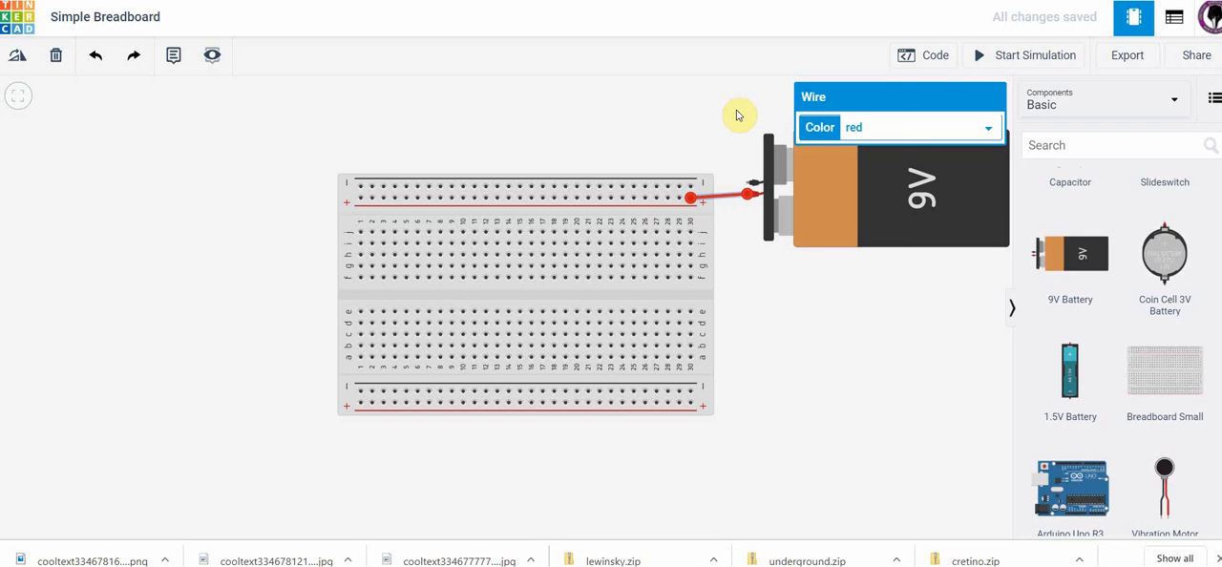
Wire the battery's negative terminal to the upper negative rail near column 29 and color the wire black.
{"action": "left_click", "coordinate": [750, 185]}
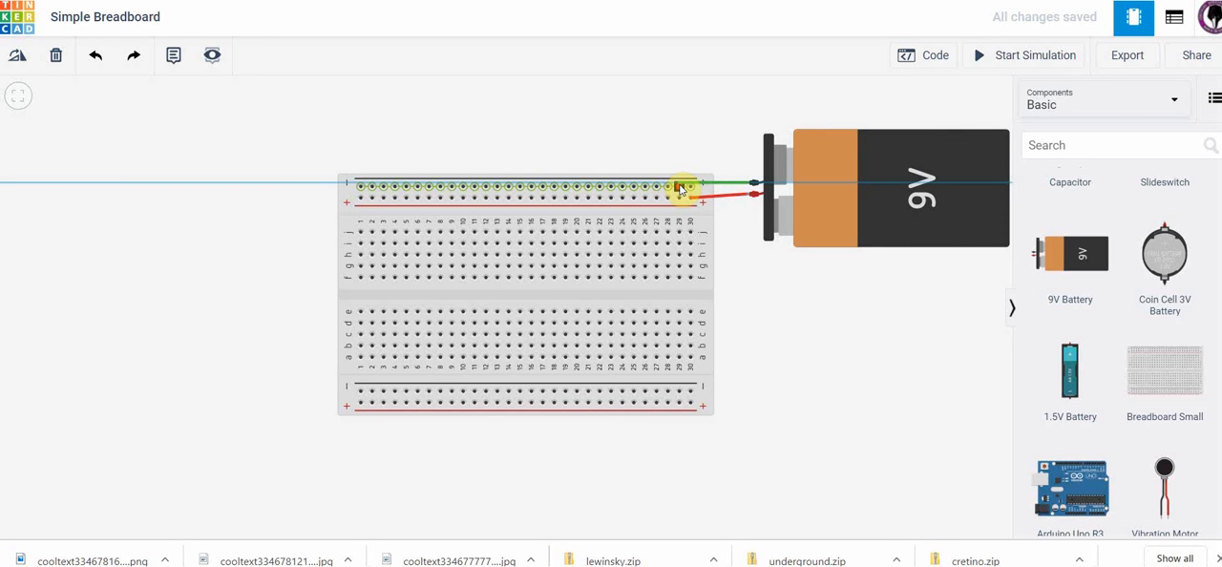
{"action": "left_click", "coordinate": [678, 187]}
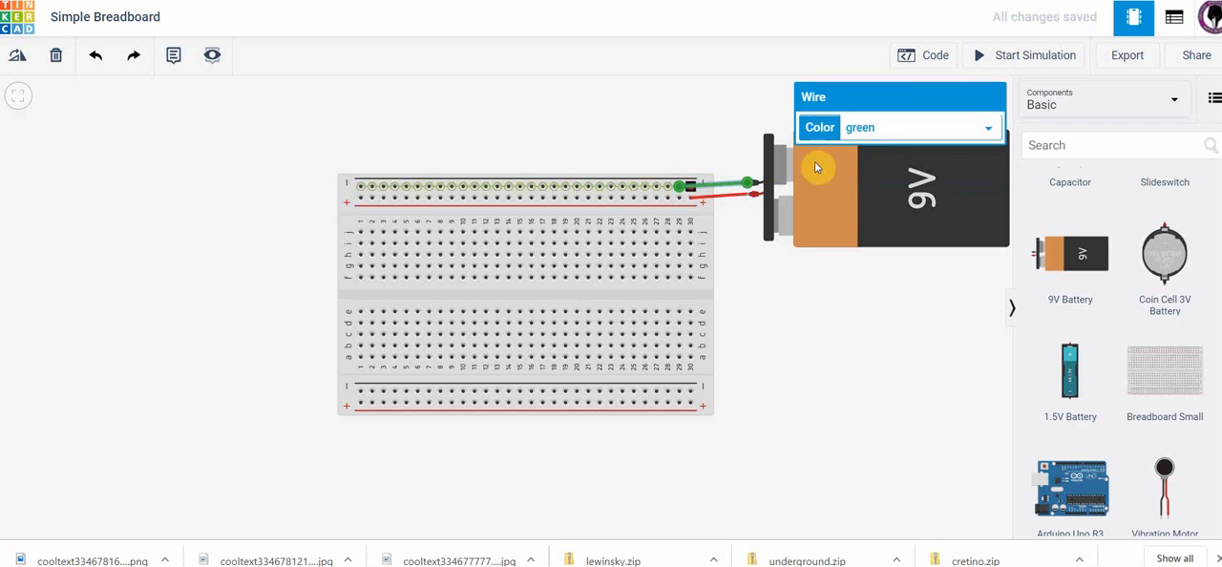
{"action": "left_click", "coordinate": [989, 130]}
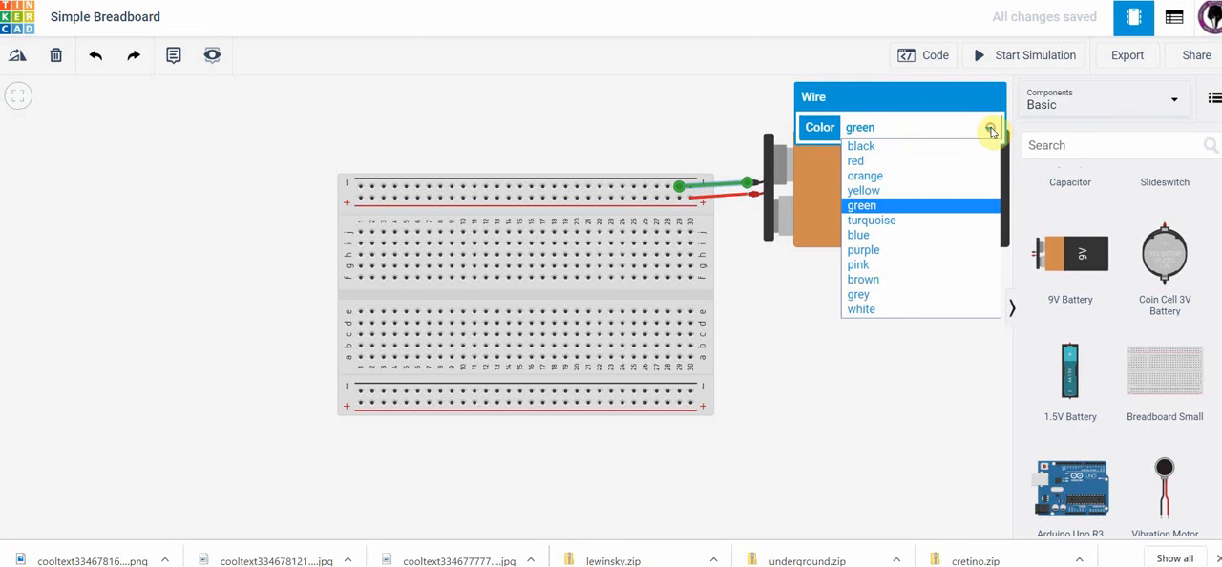
{"action": "left_click", "coordinate": [919, 151]}
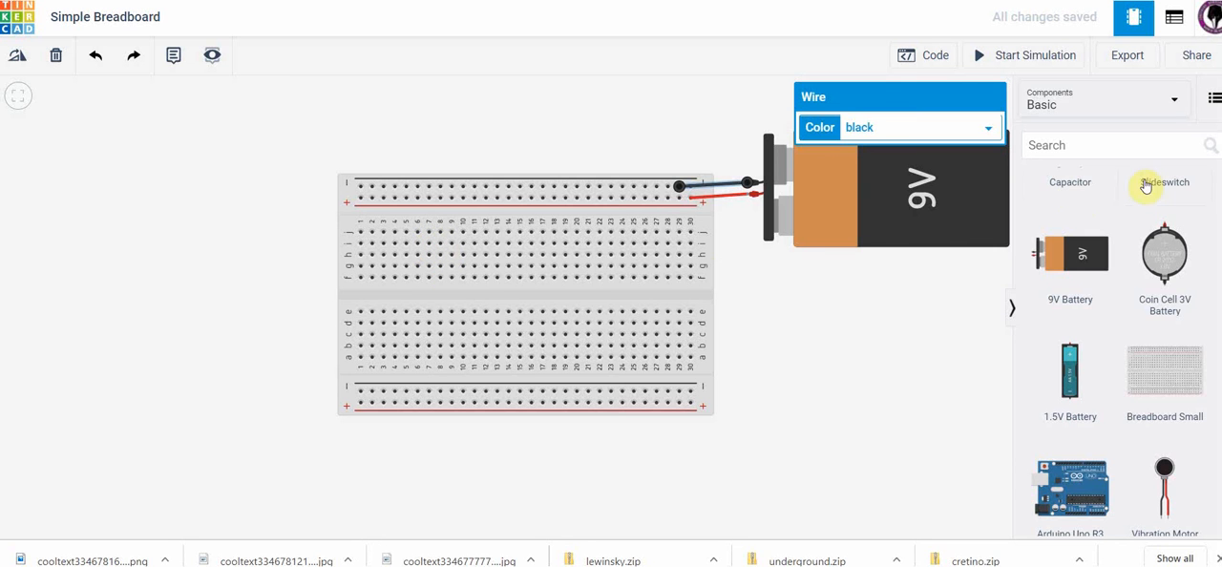
Show all components and place a light bulb on the breadboard with its terminals in row h, columns 22 and 23.
{"action": "left_click", "coordinate": [1174, 98]}
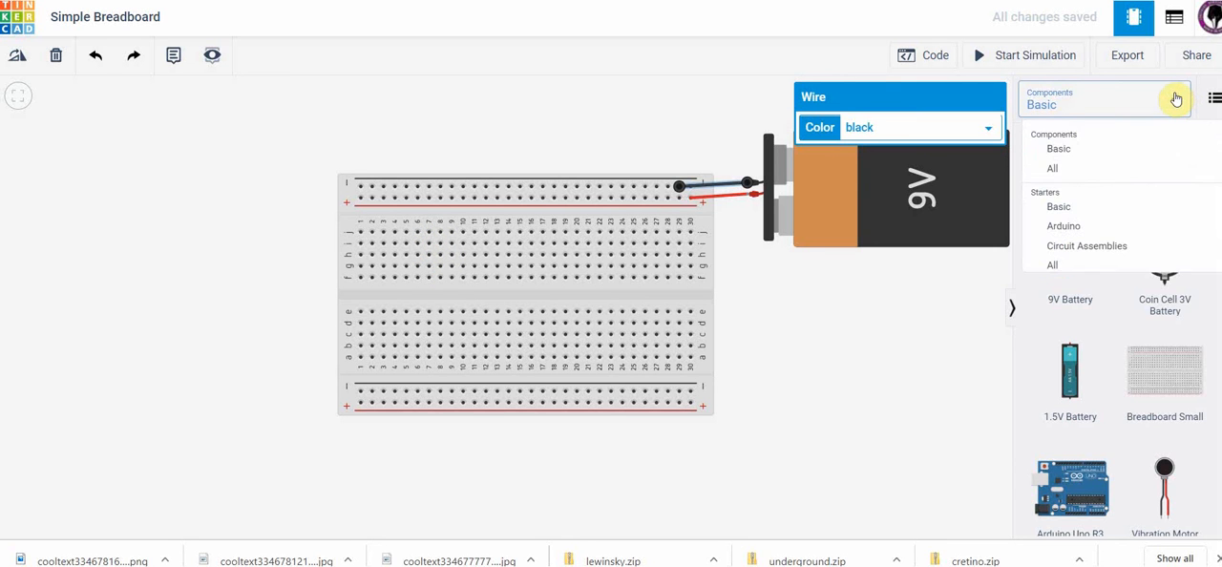
{"action": "left_click", "coordinate": [1054, 170]}
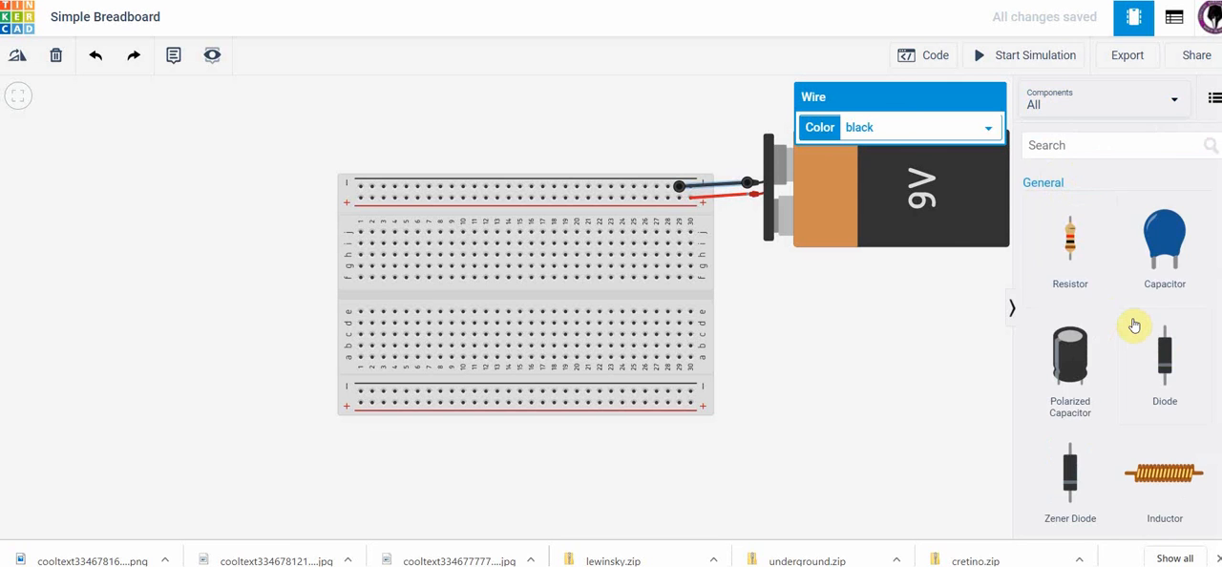
{"action": "scroll", "coordinate": [1134, 325], "scroll_direction": "down", "scroll_amount": 6}
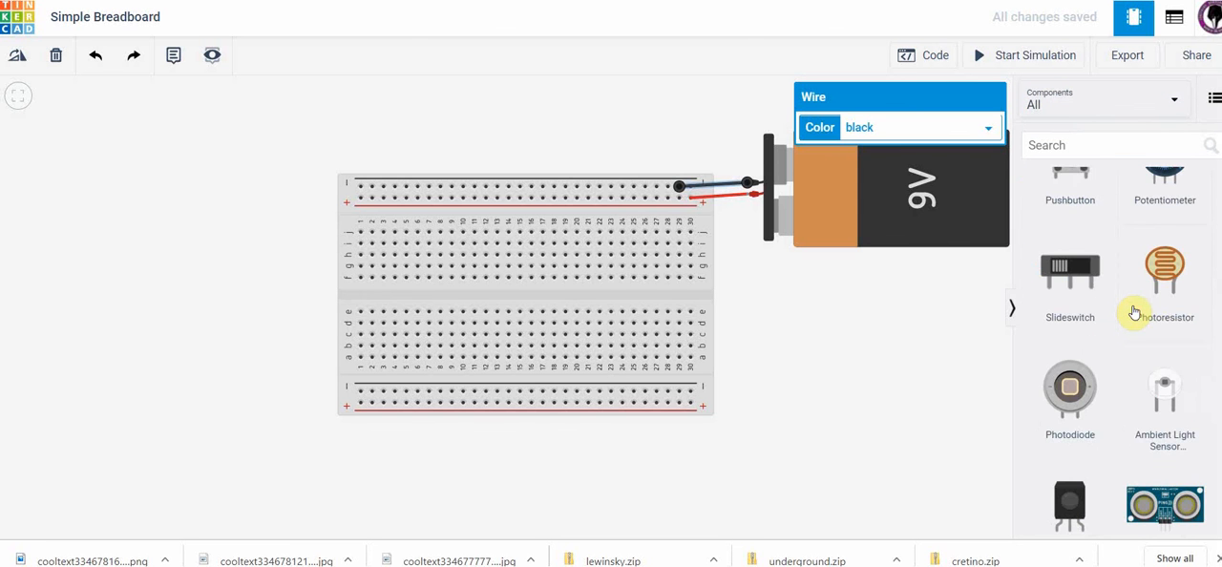
{"action": "scroll", "coordinate": [1134, 313], "scroll_direction": "down", "scroll_amount": 5}
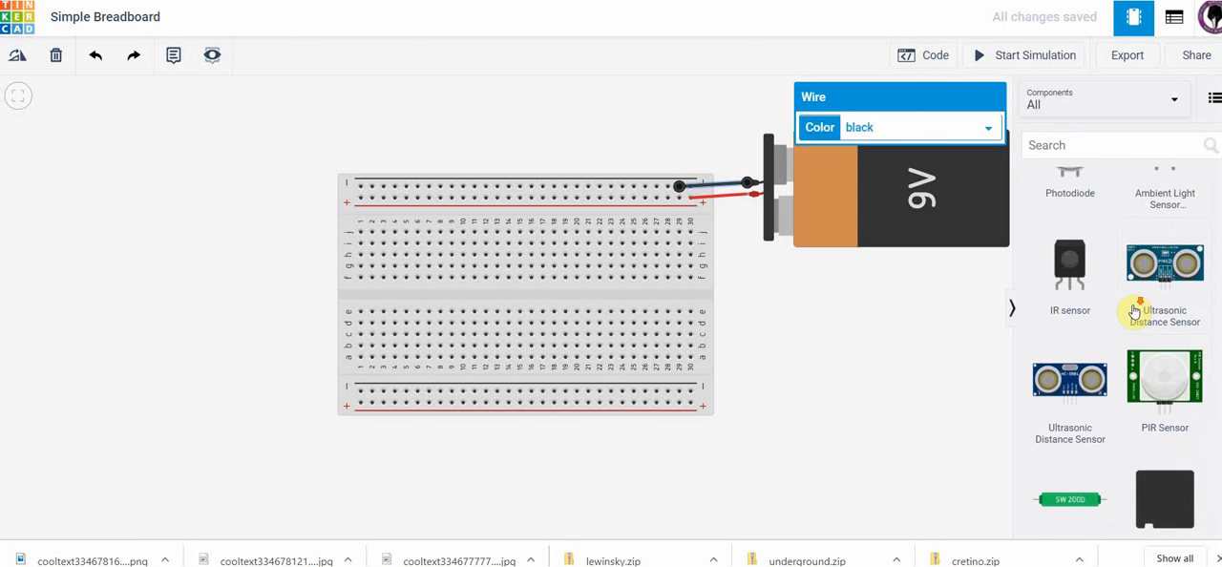
{"action": "scroll", "coordinate": [1134, 311], "scroll_direction": "down", "scroll_amount": 5}
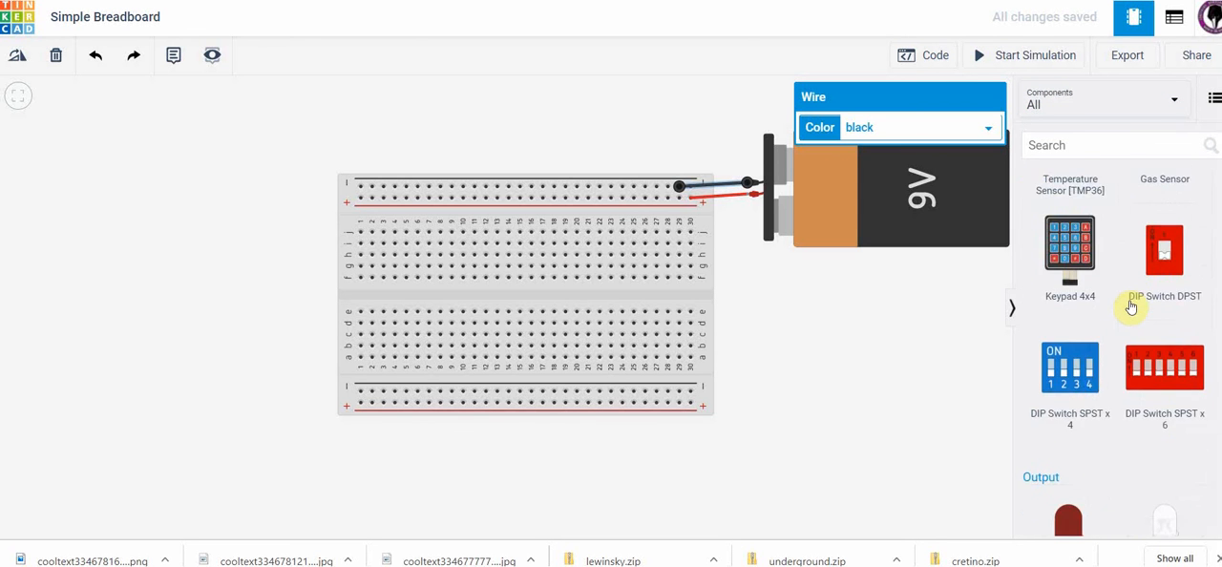
{"action": "scroll", "coordinate": [1131, 306], "scroll_direction": "down", "scroll_amount": 5}
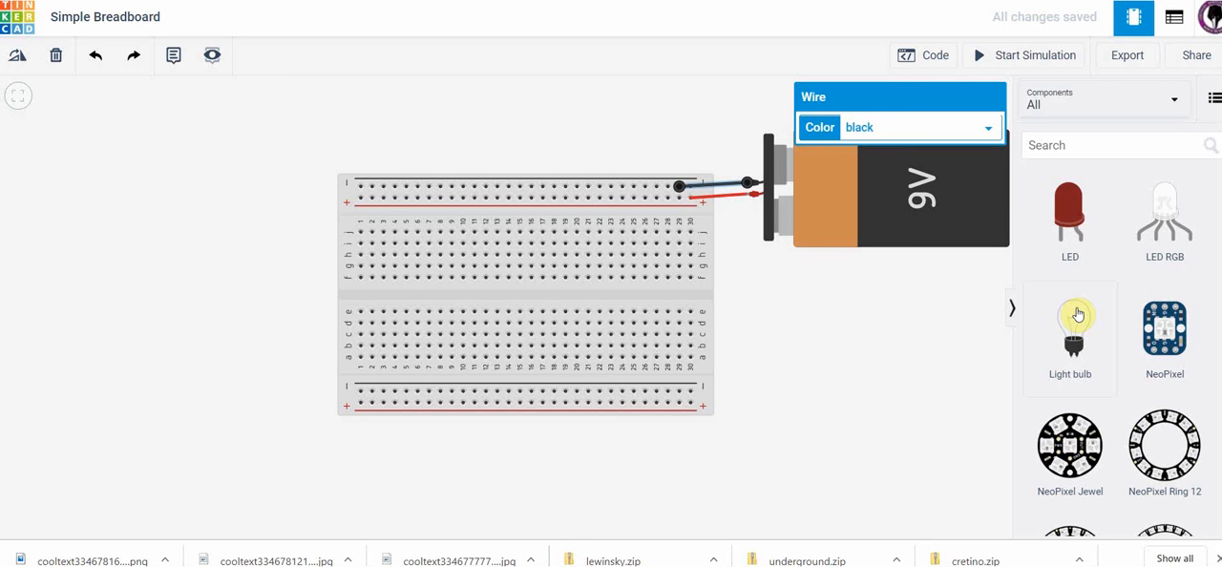
{"action": "left_click_drag", "start_coordinate": [1041, 302], "coordinate": [604, 259]}
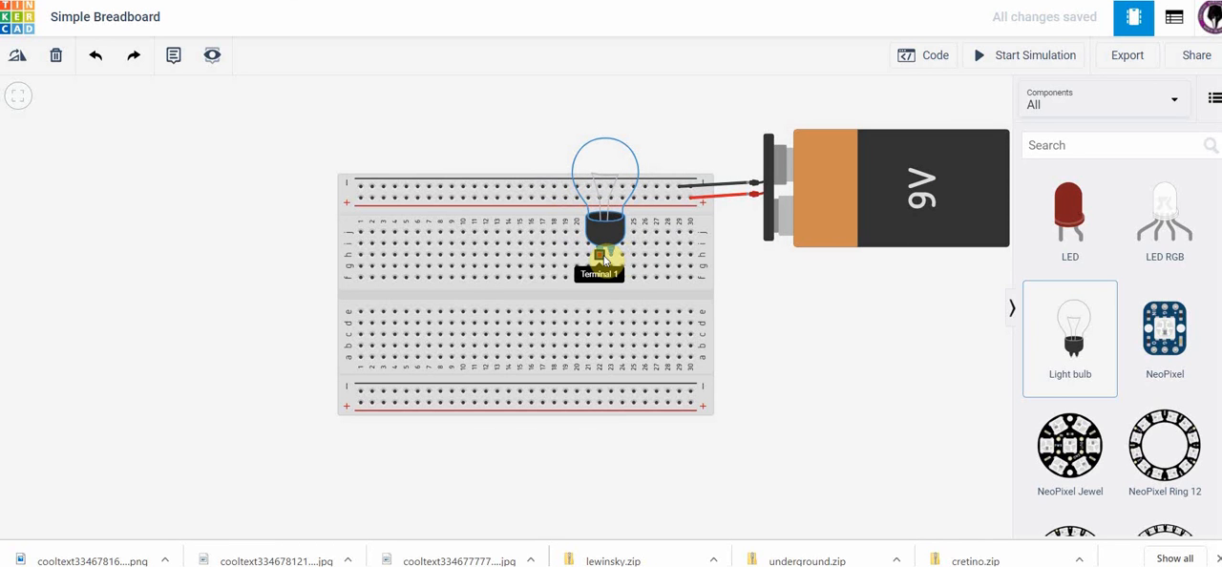
{"action": "left_click", "coordinate": [604, 260]}
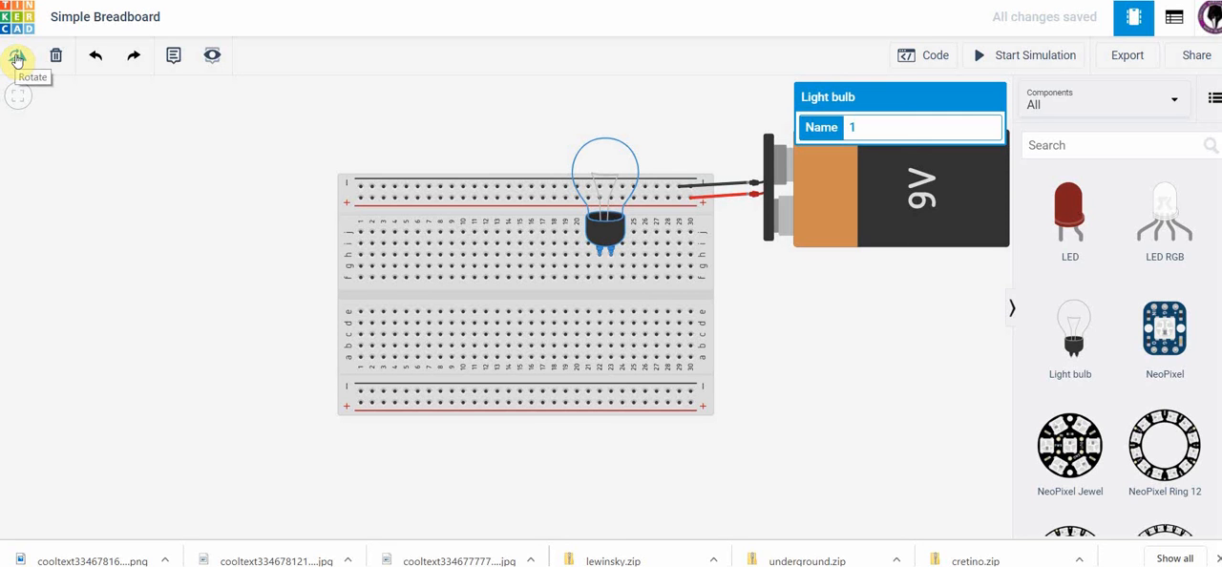
Rotate the light bulb 180 degrees so its terminals point toward the upper power rails.
{"action": "left_click", "coordinate": [17, 60]}
{"action": "left_click", "coordinate": [17, 60]}
{"action": "left_click", "coordinate": [17, 60]}
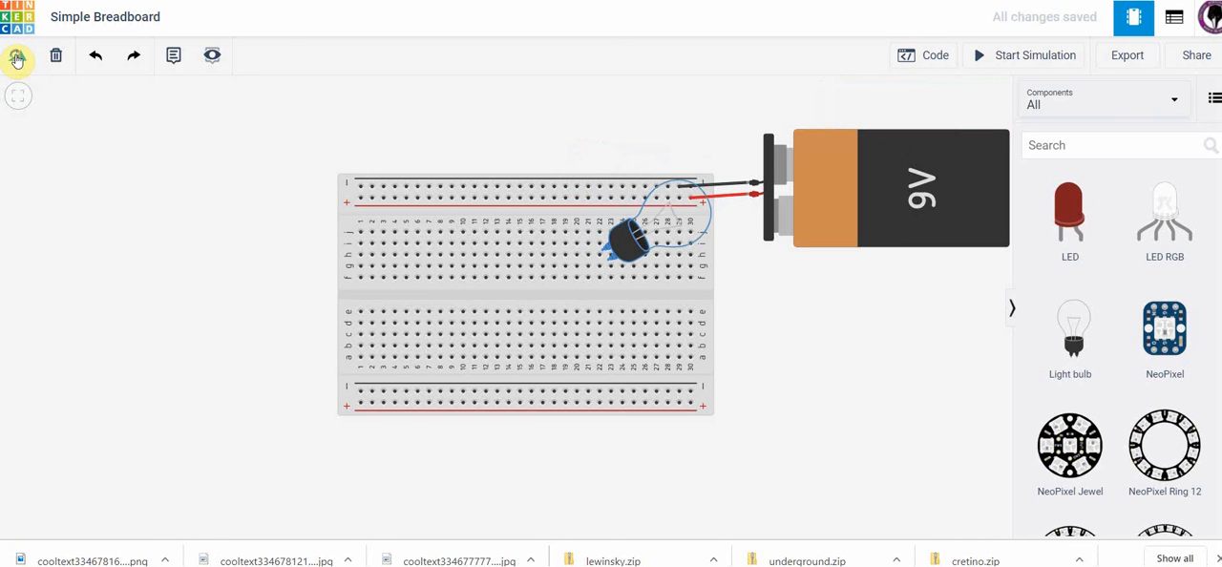
{"action": "left_click", "coordinate": [18, 60]}
{"action": "left_click", "coordinate": [17, 60]}
{"action": "left_click", "coordinate": [17, 60]}
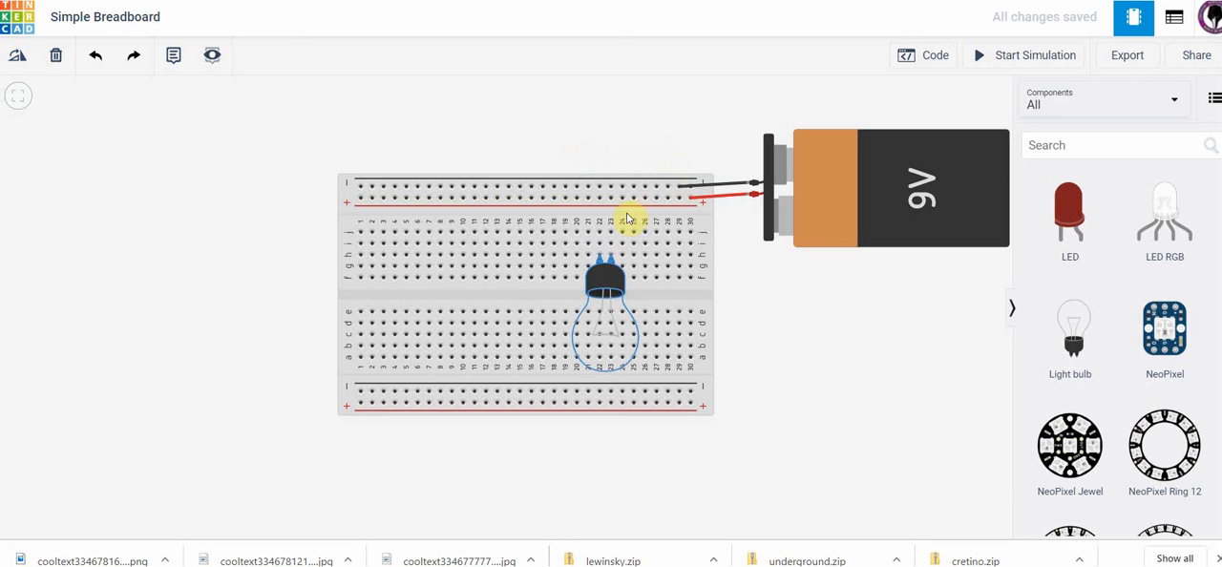
{"action": "left_click", "coordinate": [609, 256]}
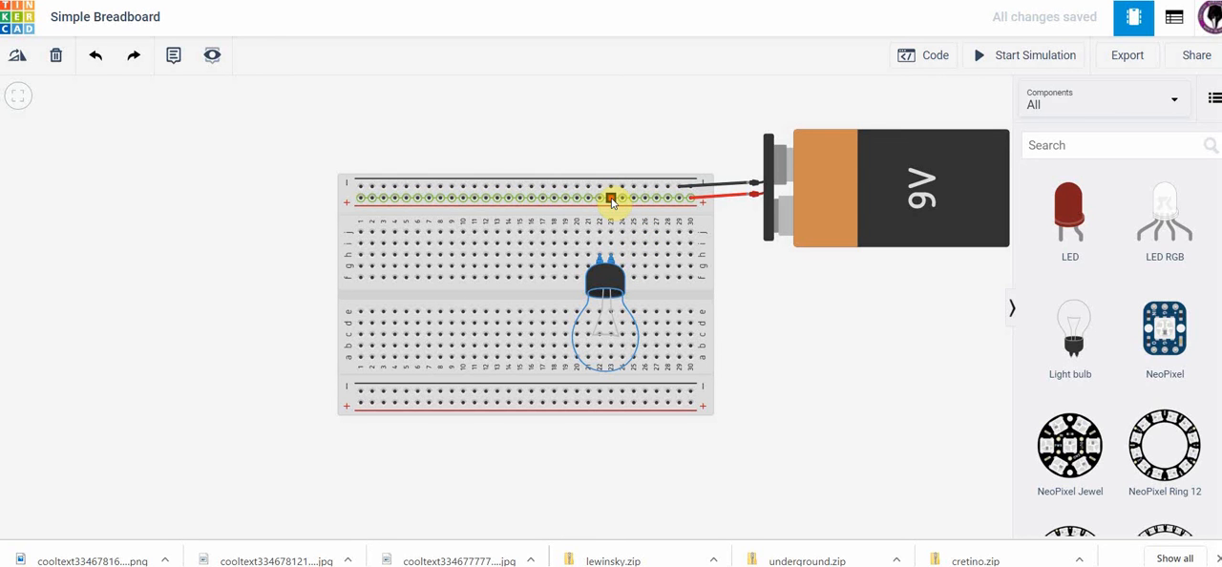
Wire the upper positive rail to row i, column 23 above the bulb's terminal and color the wire red.
{"action": "left_click_drag", "start_coordinate": [612, 199], "coordinate": [613, 246]}
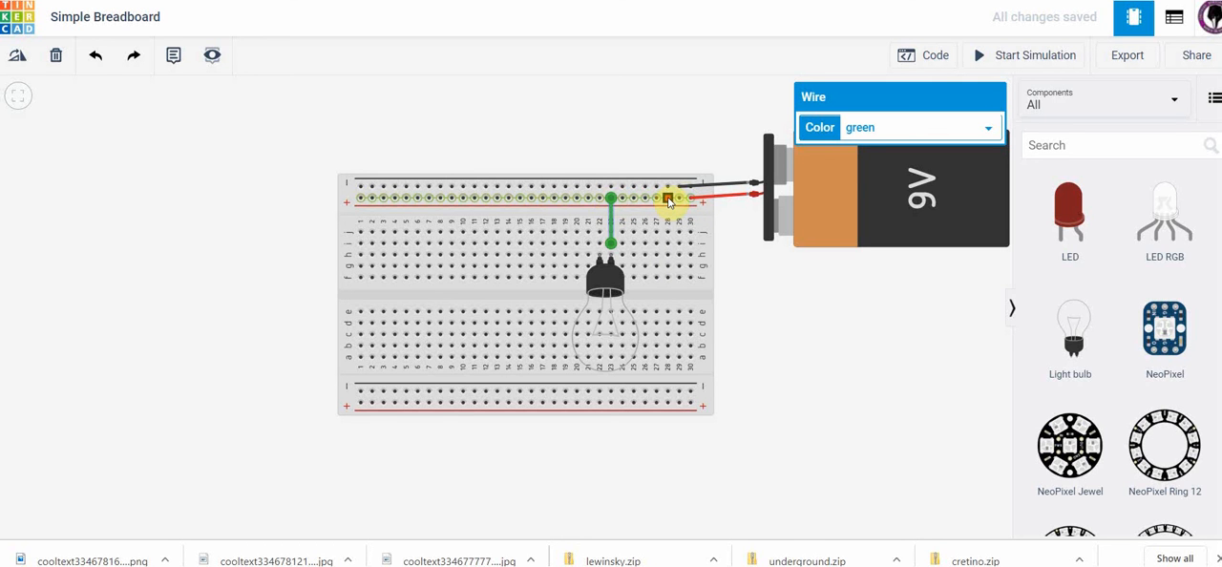
{"action": "left_click", "coordinate": [989, 131]}
{"action": "left_click", "coordinate": [884, 163]}
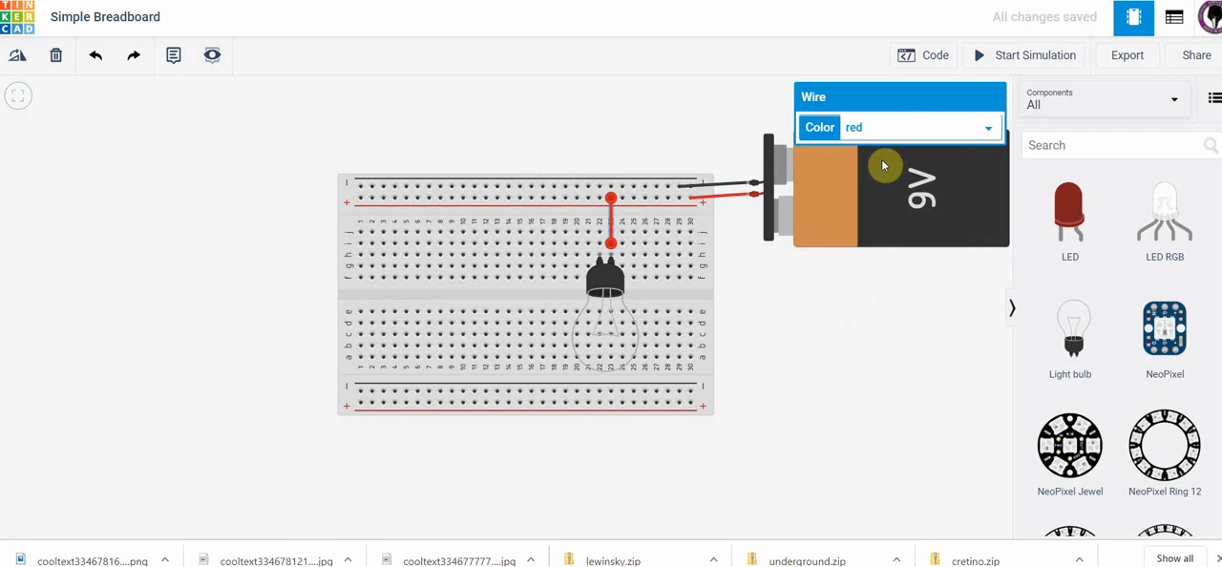
Wire the upper negative rail to row i, column 22 above the bulb's other terminal and color the wire black.
{"action": "left_click", "coordinate": [599, 188]}
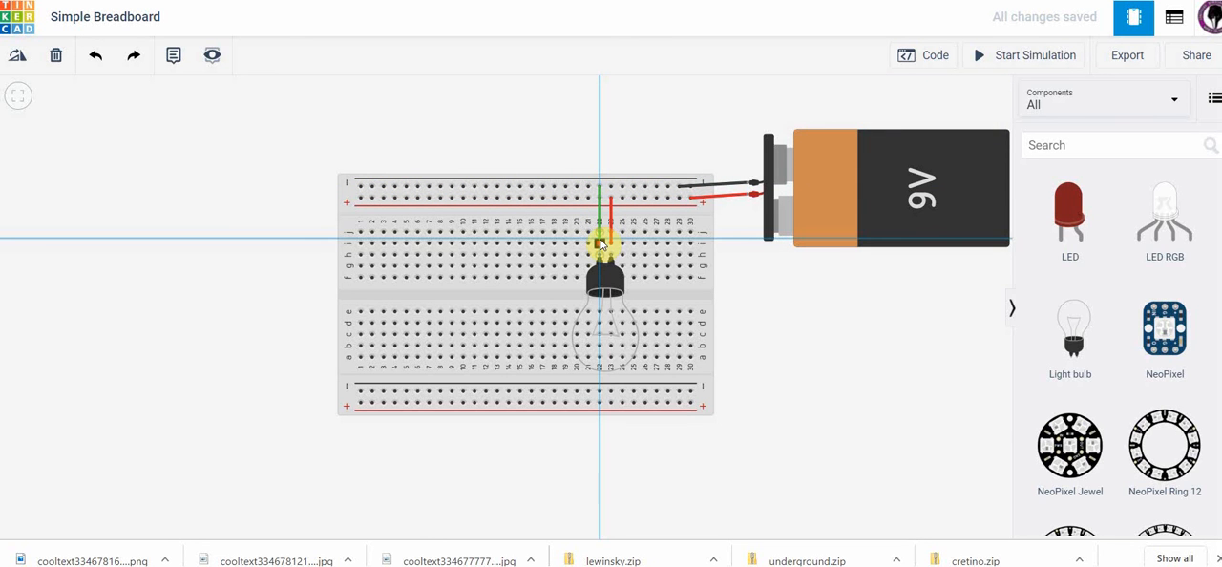
{"action": "left_click", "coordinate": [600, 242]}
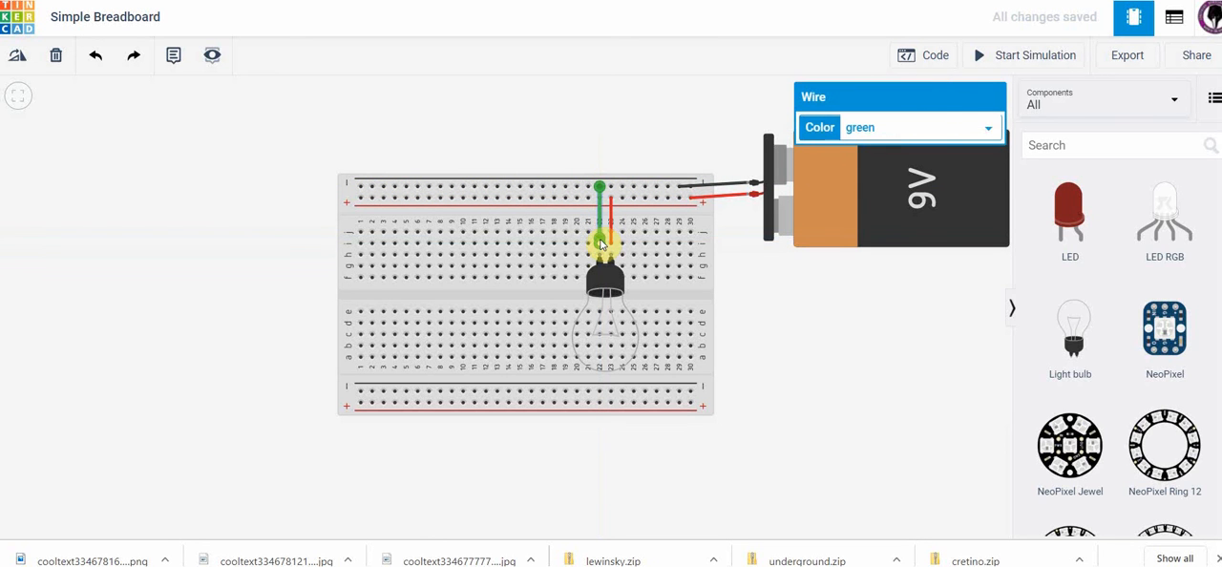
{"action": "left_click", "coordinate": [987, 128]}
{"action": "left_click", "coordinate": [938, 149]}
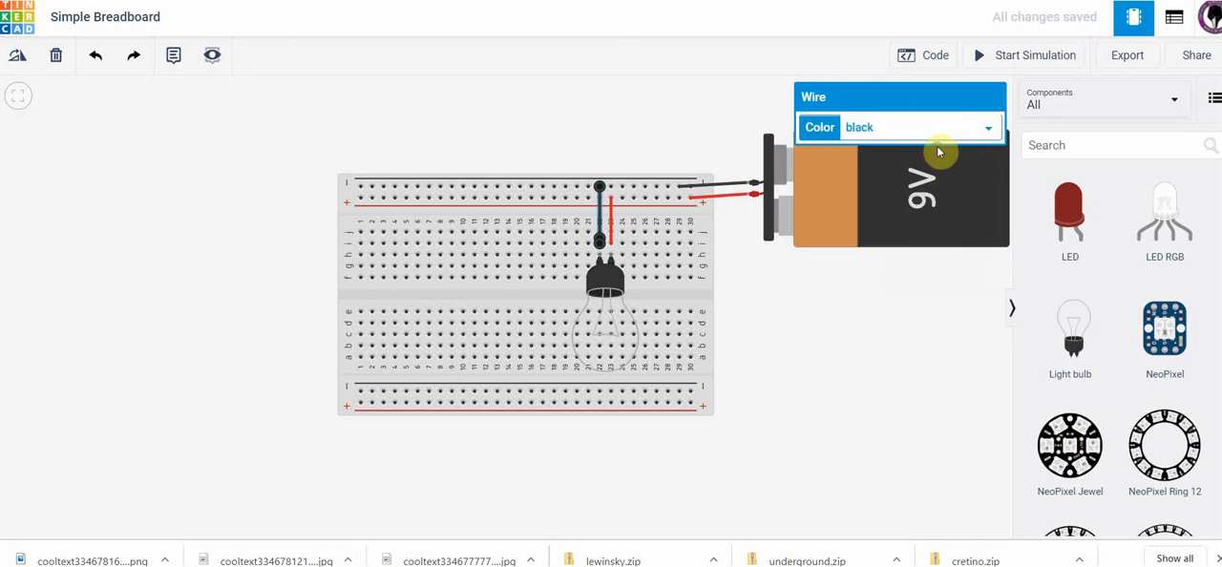
{"action": "left_click", "coordinate": [689, 105]}
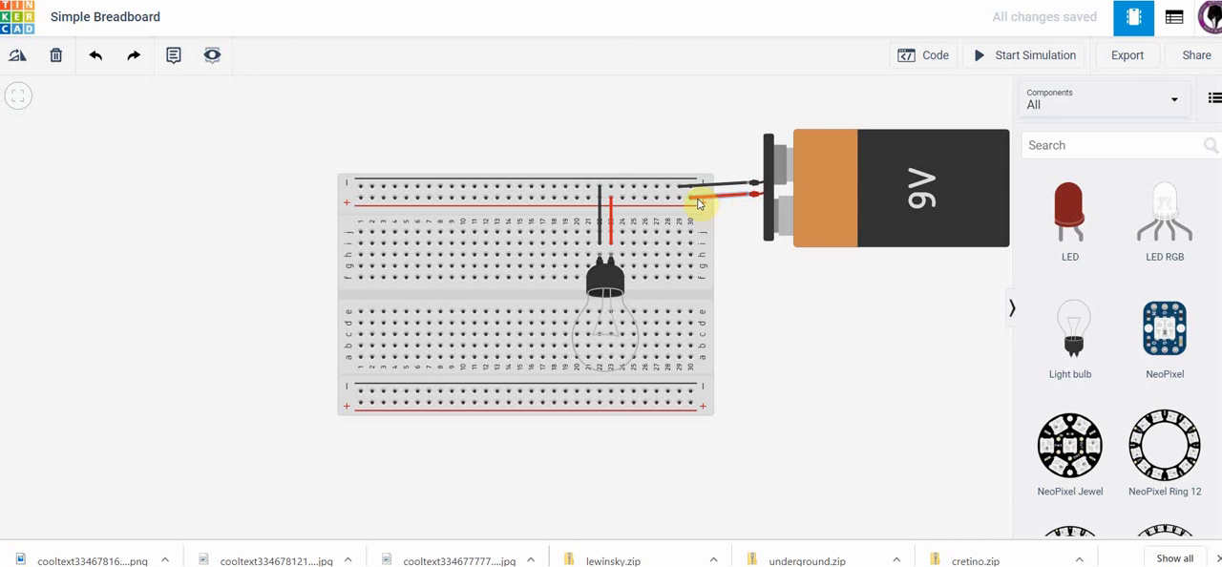
{"action": "left_click_drag", "start_coordinate": [698, 203], "coordinate": [680, 206]}
{"action": "left_click_drag", "start_coordinate": [691, 202], "coordinate": [671, 203]}
Run the circuit simulation to test the light bulb and stop it.
{"action": "left_click", "coordinate": [977, 56]}
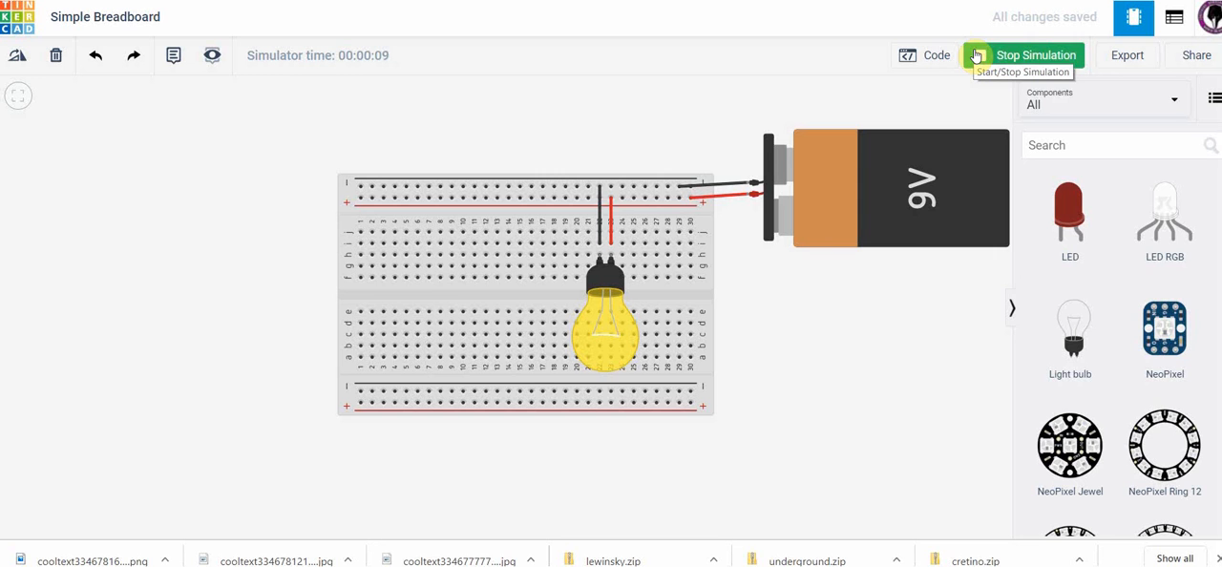
{"action": "left_click", "coordinate": [978, 57]}
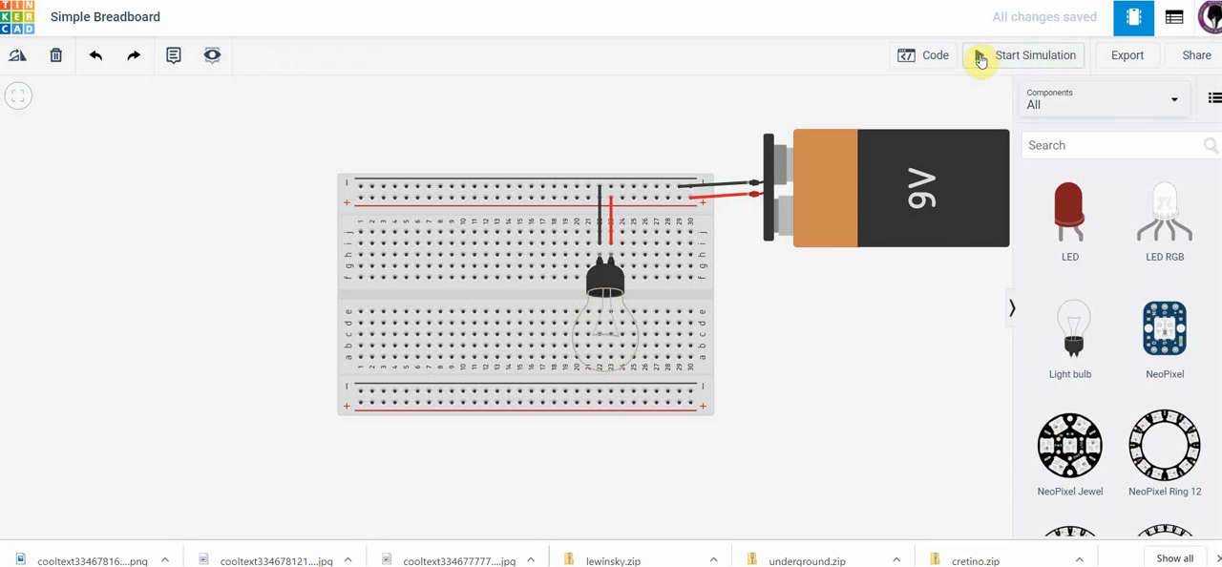
Delete the red wire above the bulb and wire row i, column 23 to row i, column 26 in red.
{"action": "left_click", "coordinate": [611, 219]}
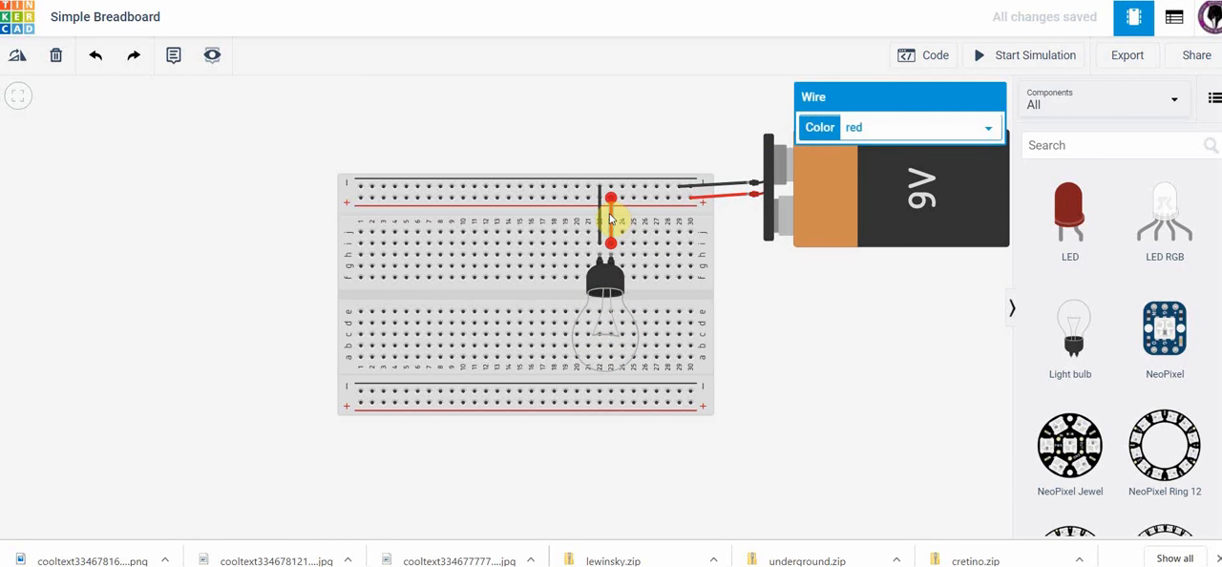
{"action": "key", "text": "Delete"}
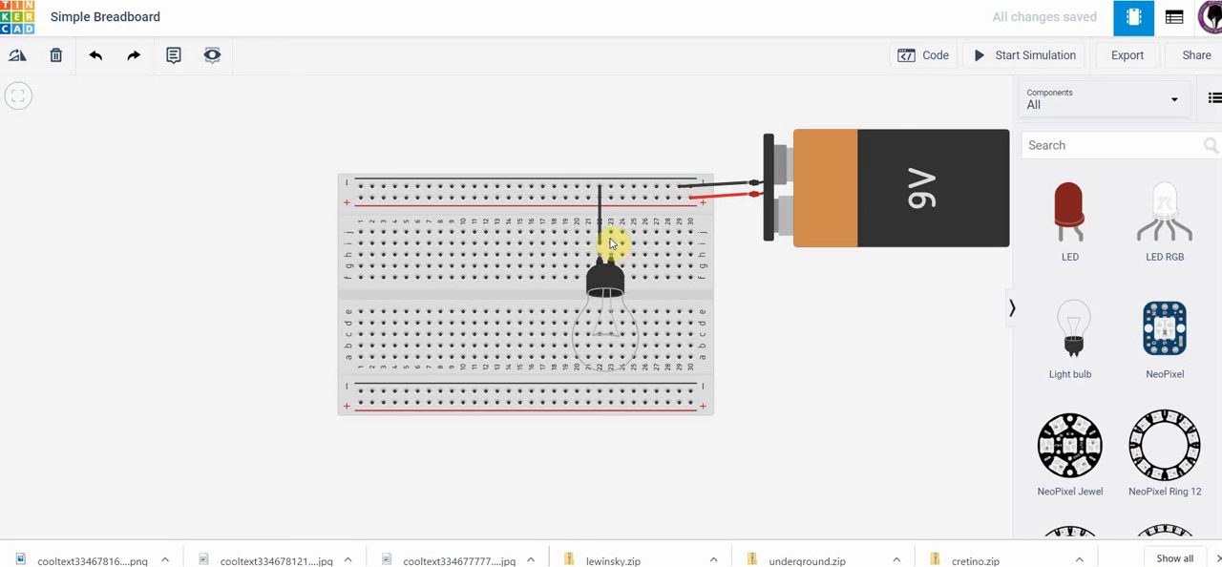
{"action": "left_click", "coordinate": [611, 244]}
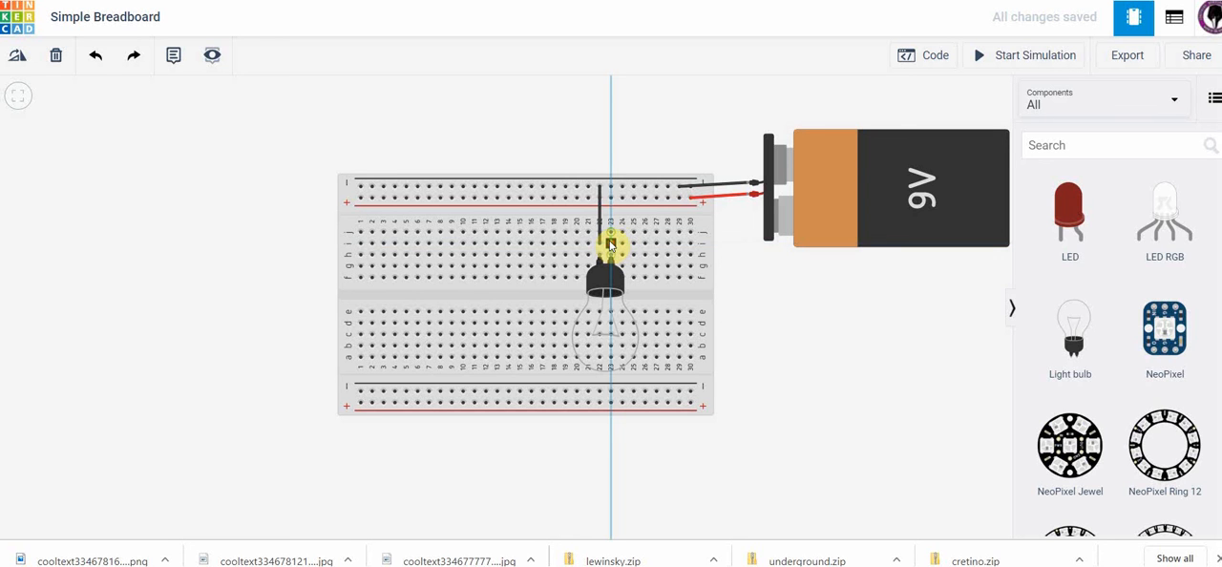
{"action": "left_click", "coordinate": [633, 237]}
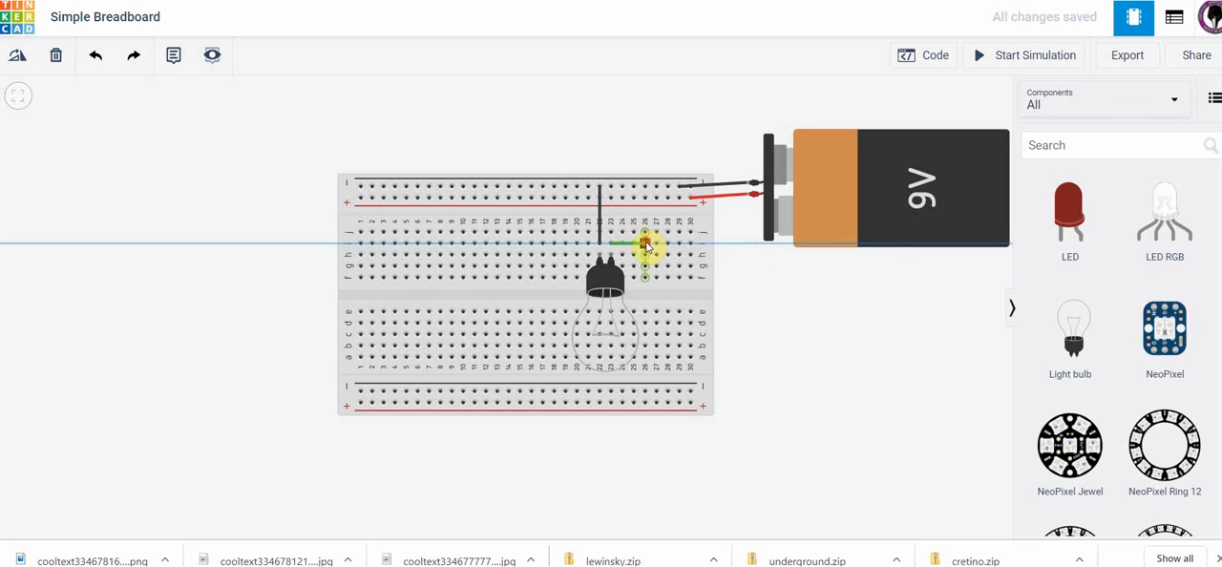
{"action": "left_click", "coordinate": [646, 244]}
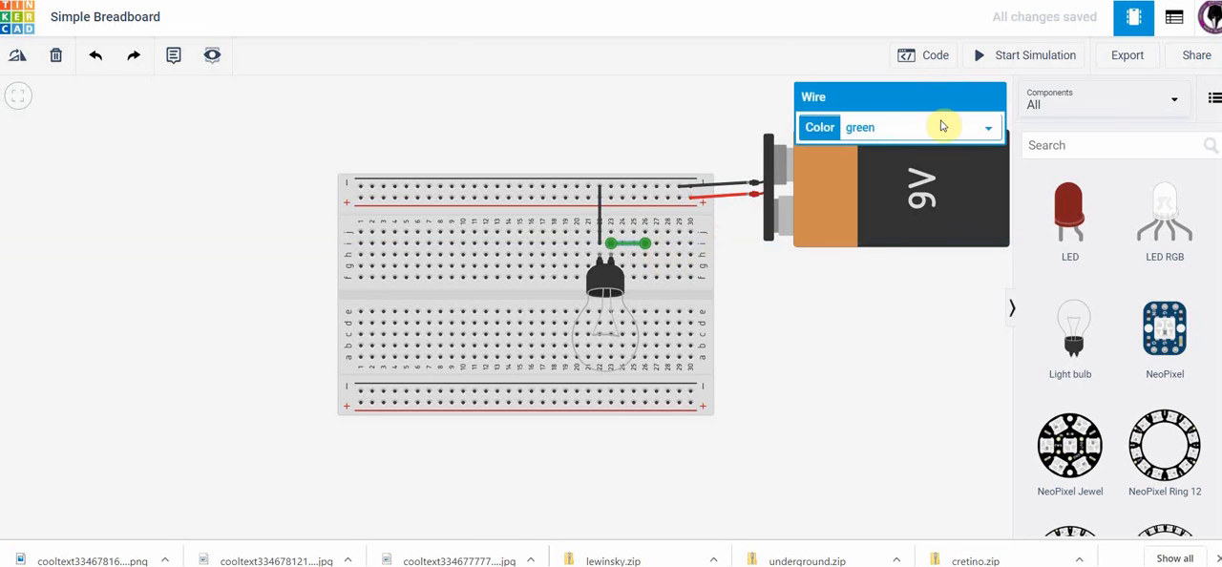
{"action": "left_click", "coordinate": [989, 128]}
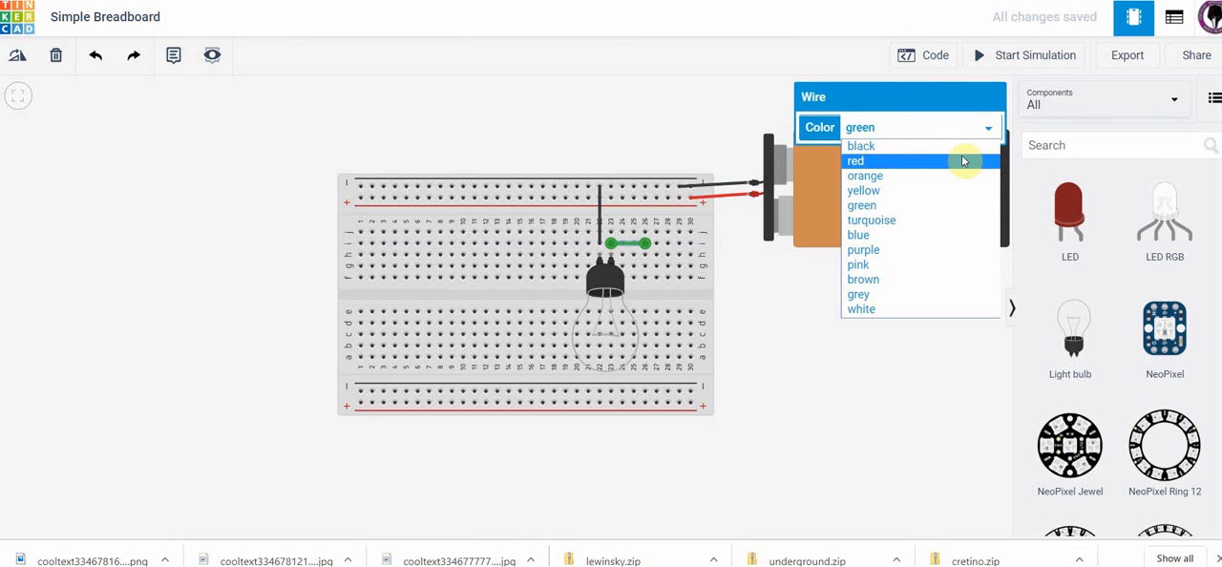
{"action": "left_click", "coordinate": [962, 160]}
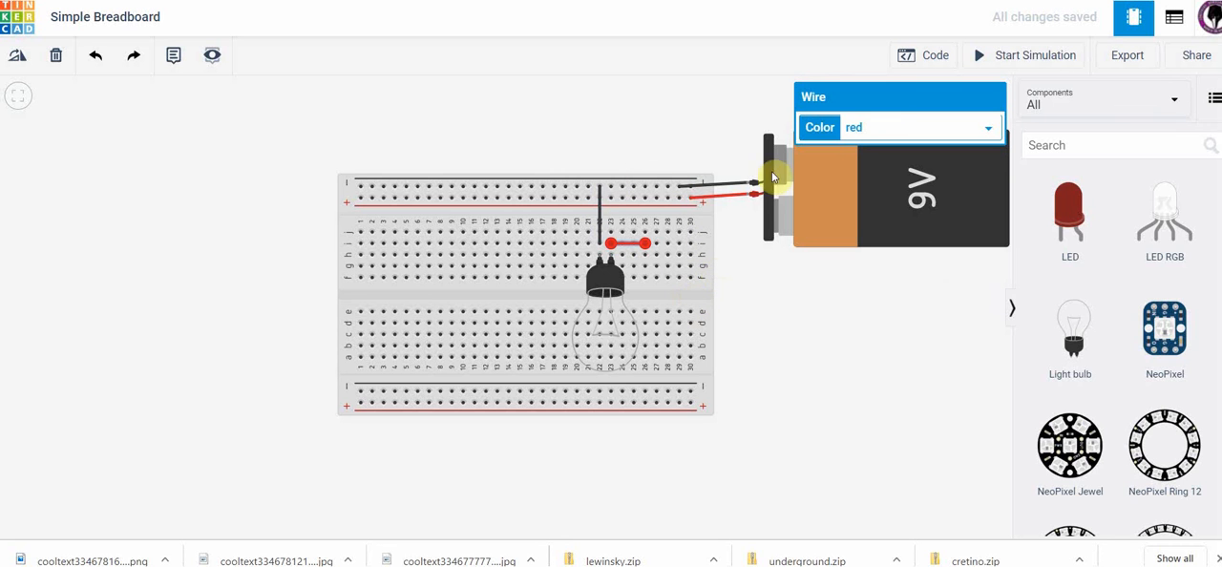
Run the circuit simulation to test the bulb with the wire ending in column 26 and stop it.
{"action": "left_click", "coordinate": [981, 58]}
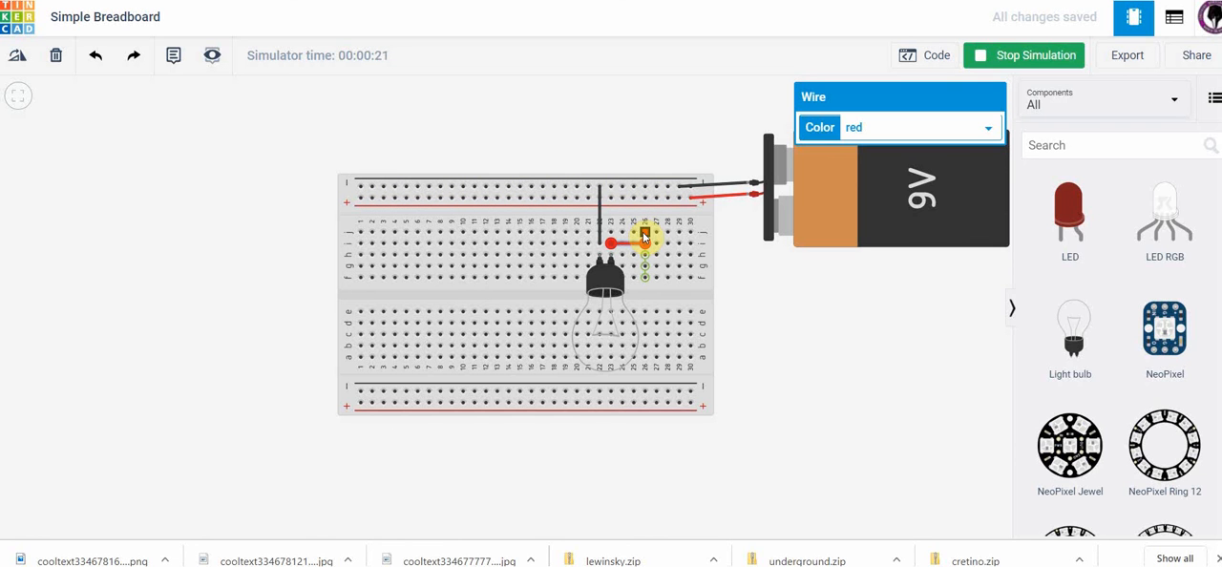
{"action": "left_click_drag", "start_coordinate": [644, 236], "coordinate": [645, 243]}
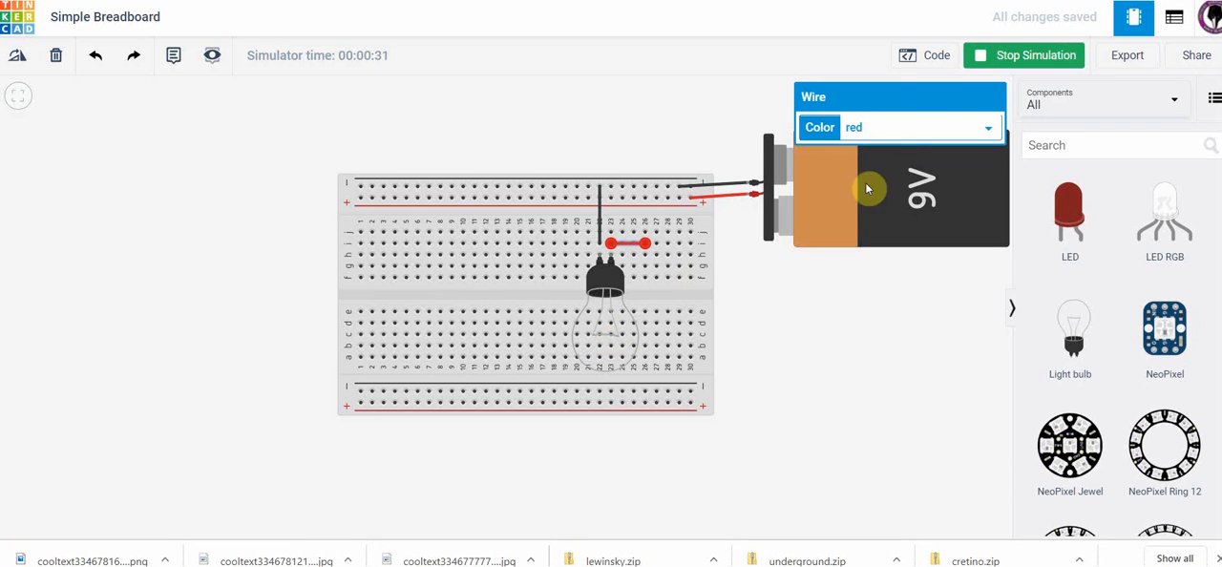
{"action": "left_click", "coordinate": [978, 57]}
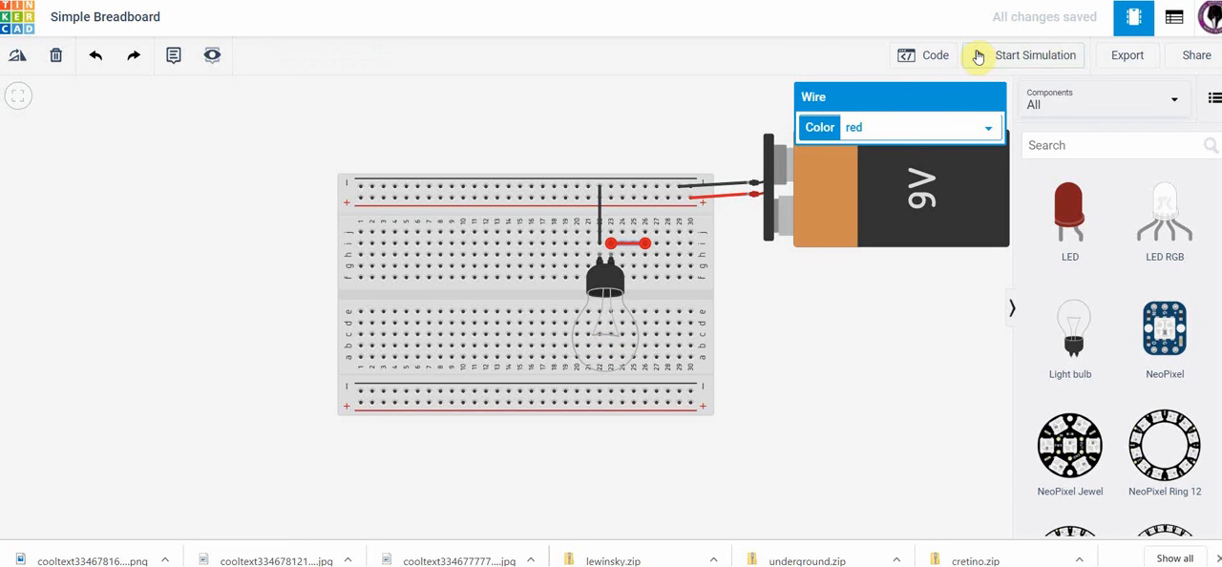
Wire the upper positive rail to row j, column 26 and color the wire red.
{"action": "left_click", "coordinate": [644, 199]}
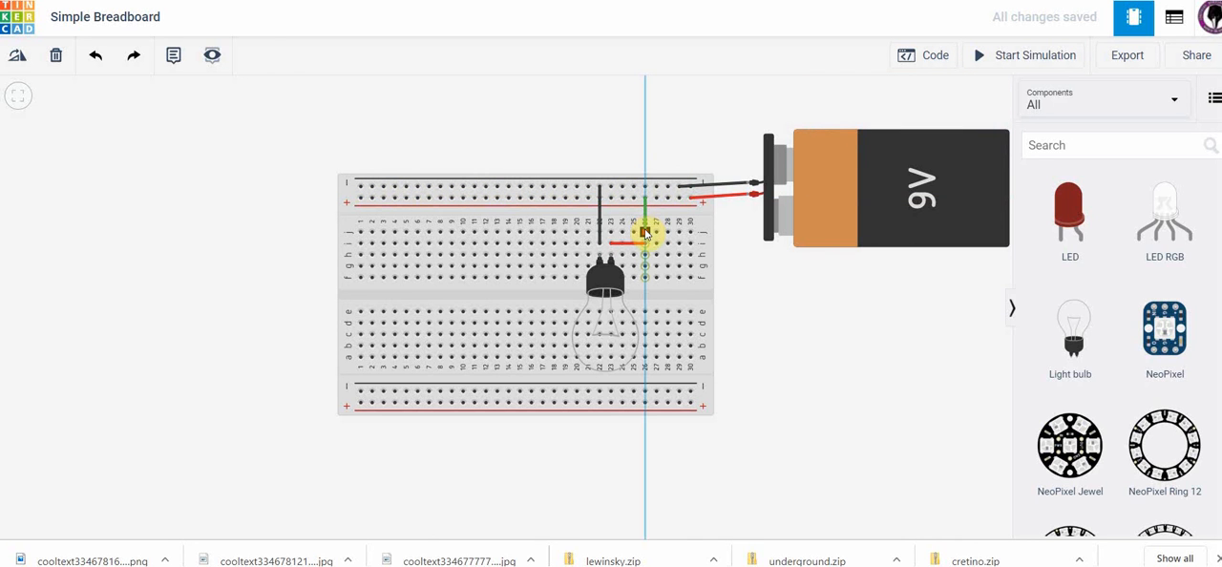
{"action": "left_click", "coordinate": [645, 232]}
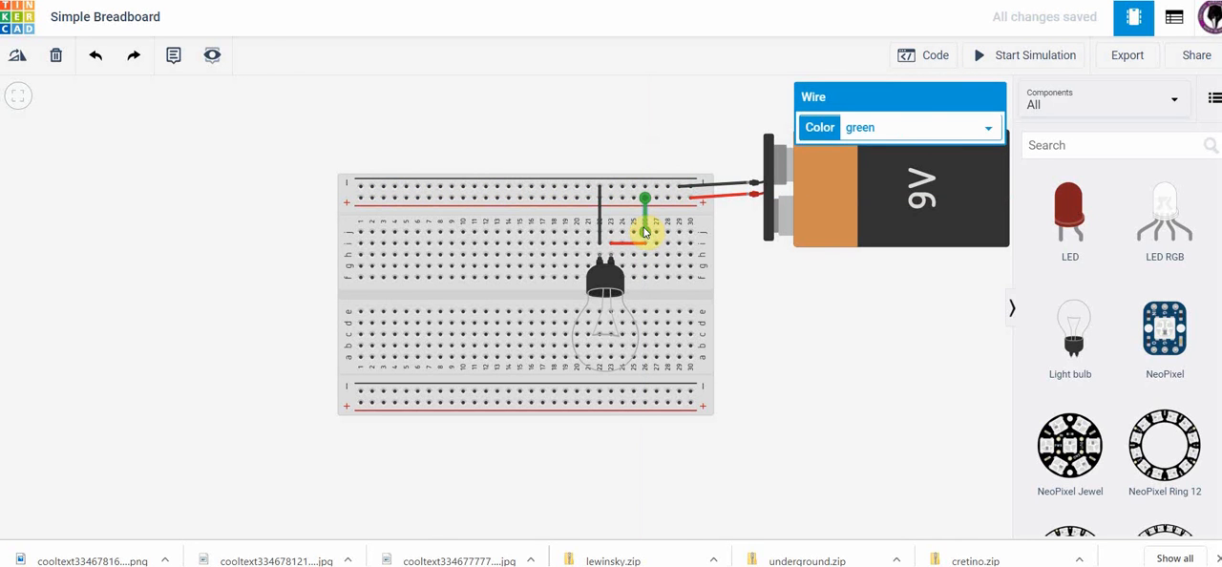
{"action": "left_click", "coordinate": [988, 127]}
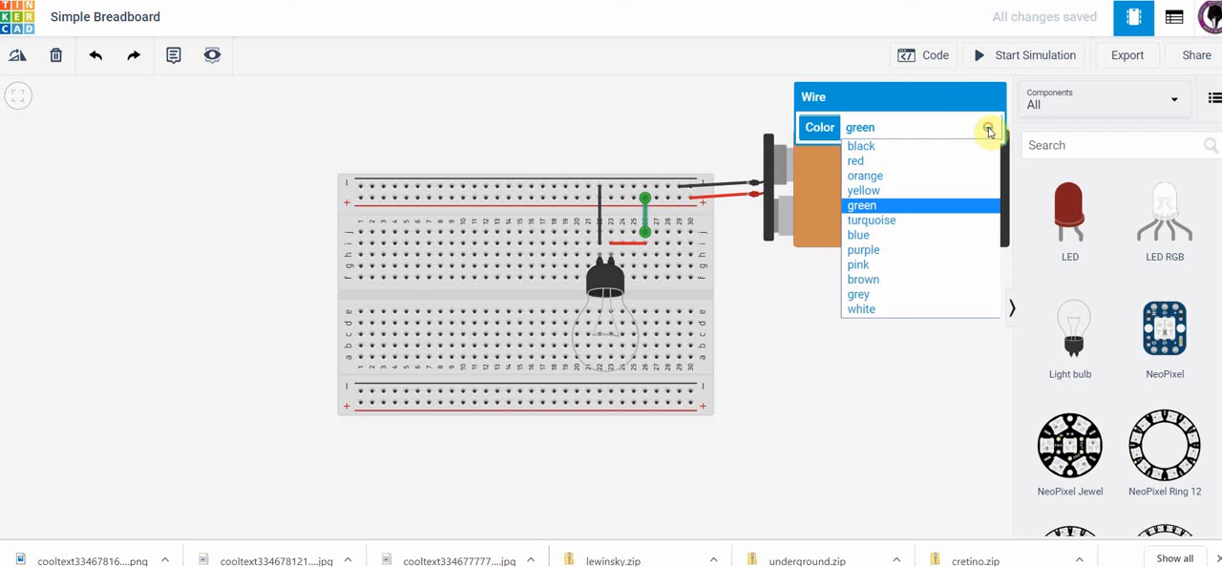
{"action": "left_click", "coordinate": [884, 163]}
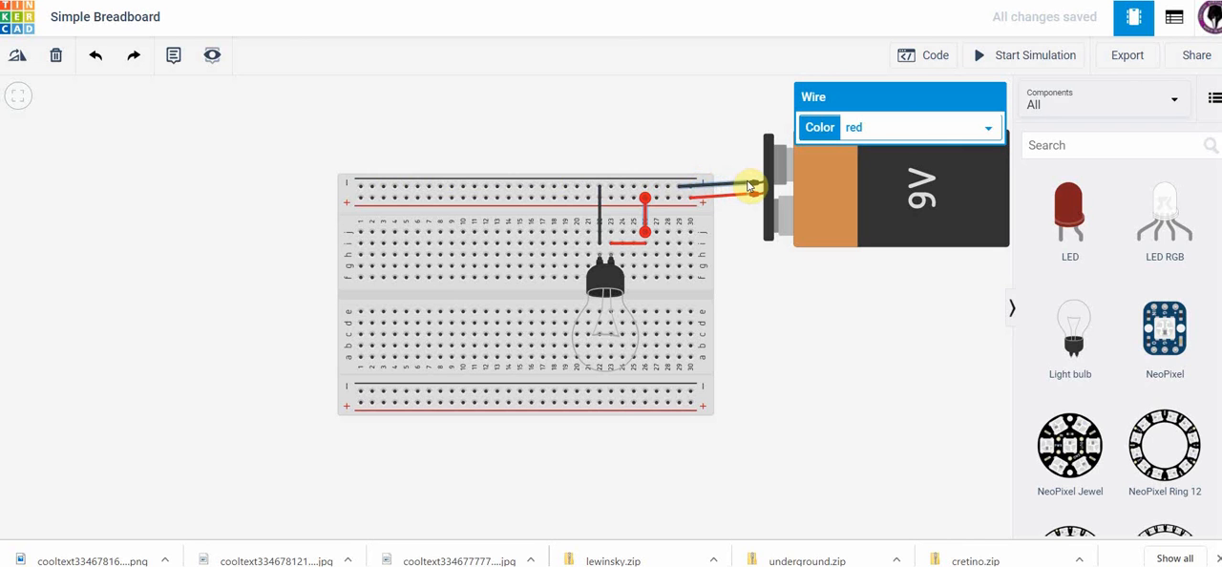
Start the circuit simulation to test the light bulb with the rerouted positive connection.
{"action": "left_click", "coordinate": [980, 57]}
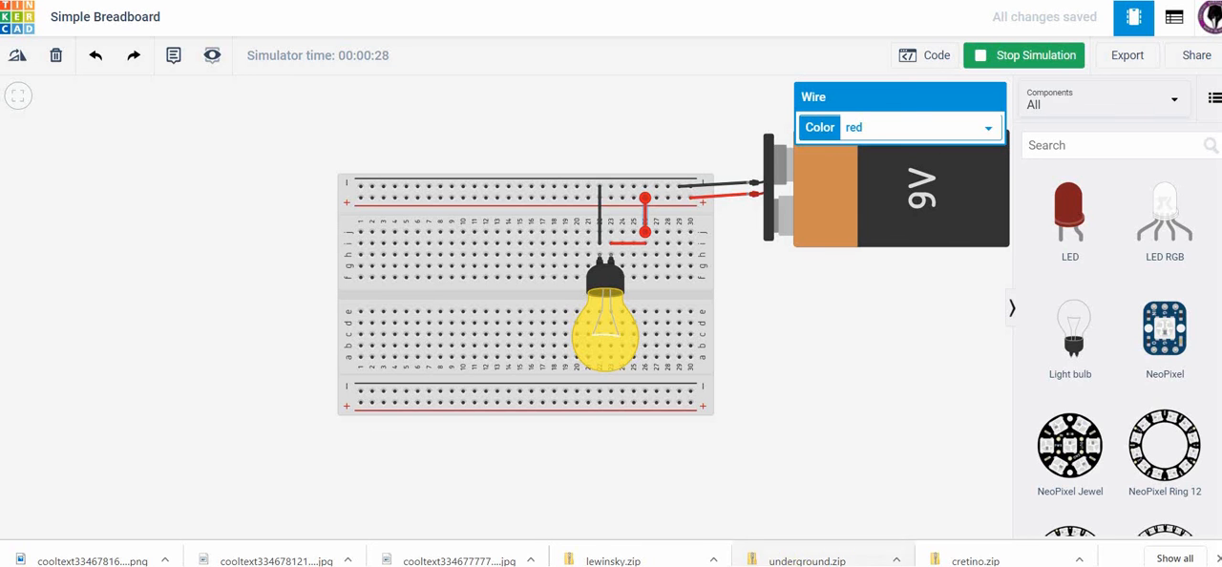
{"action": "mouse_move", "coordinate": [798, 566]}
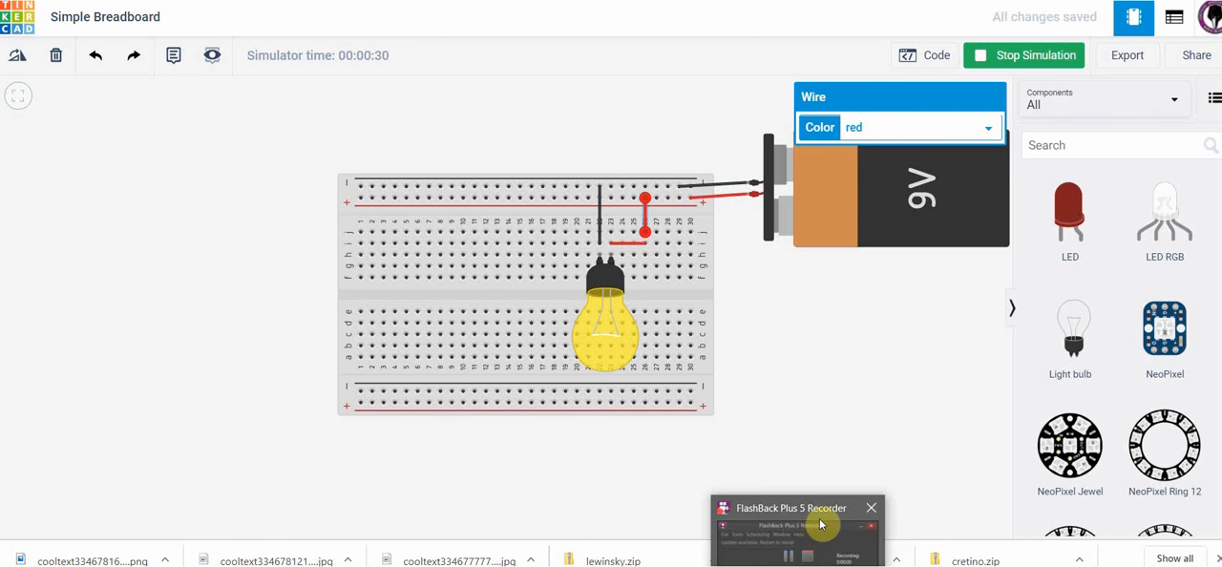
{"action": "mouse_move", "coordinate": [818, 548]}
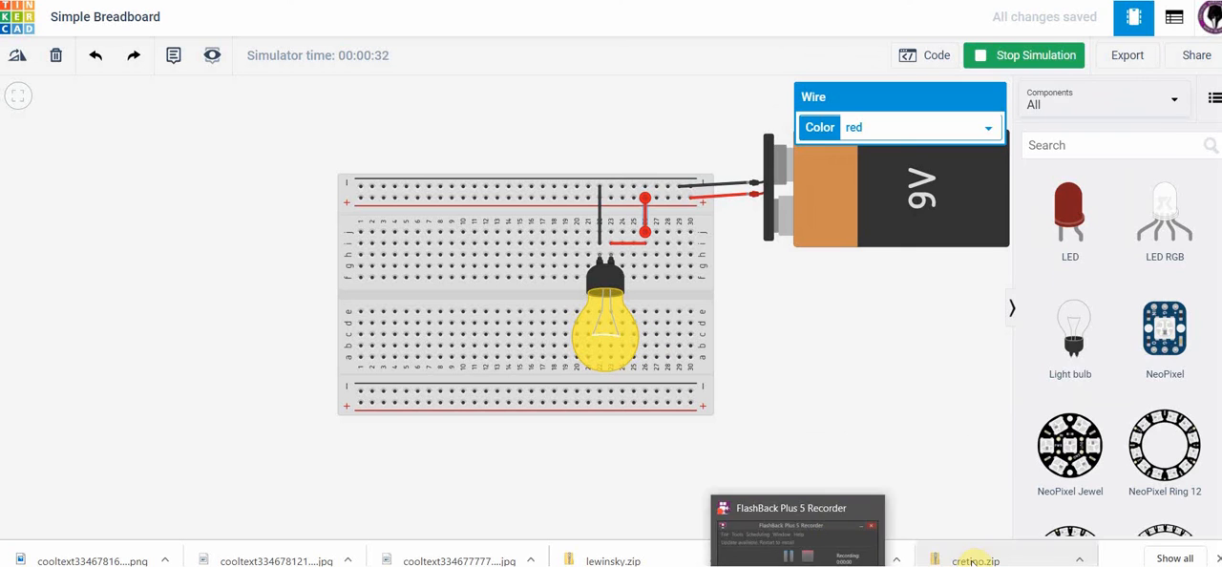
{"action": "left_click", "coordinate": [970, 560]}
{"action": "left_click", "coordinate": [798, 566]}
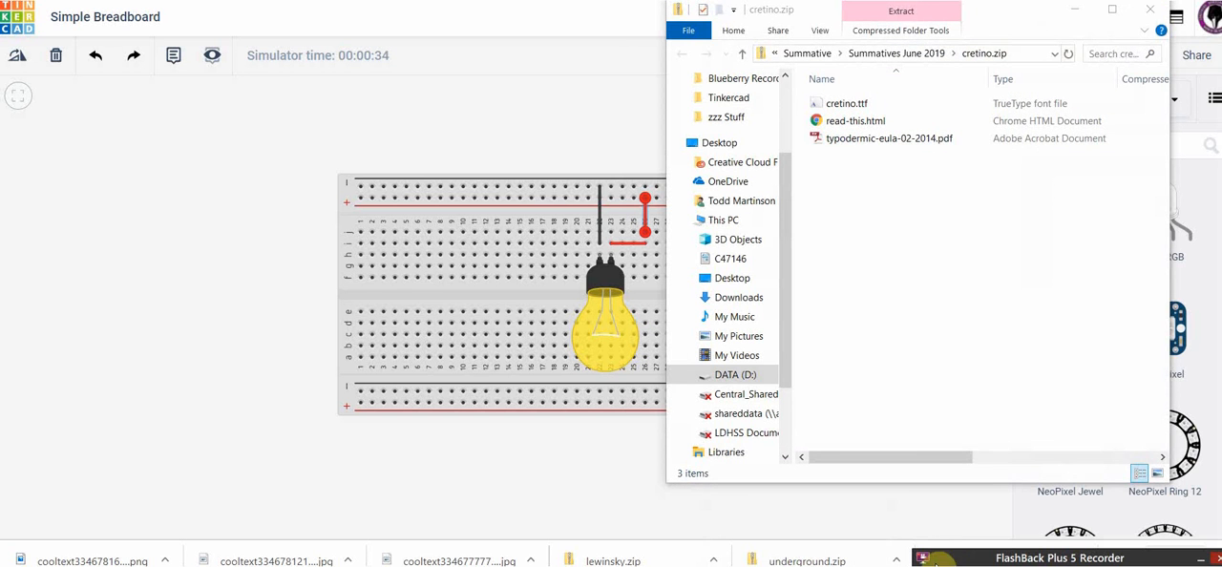
{"action": "left_click", "coordinate": [951, 556]}
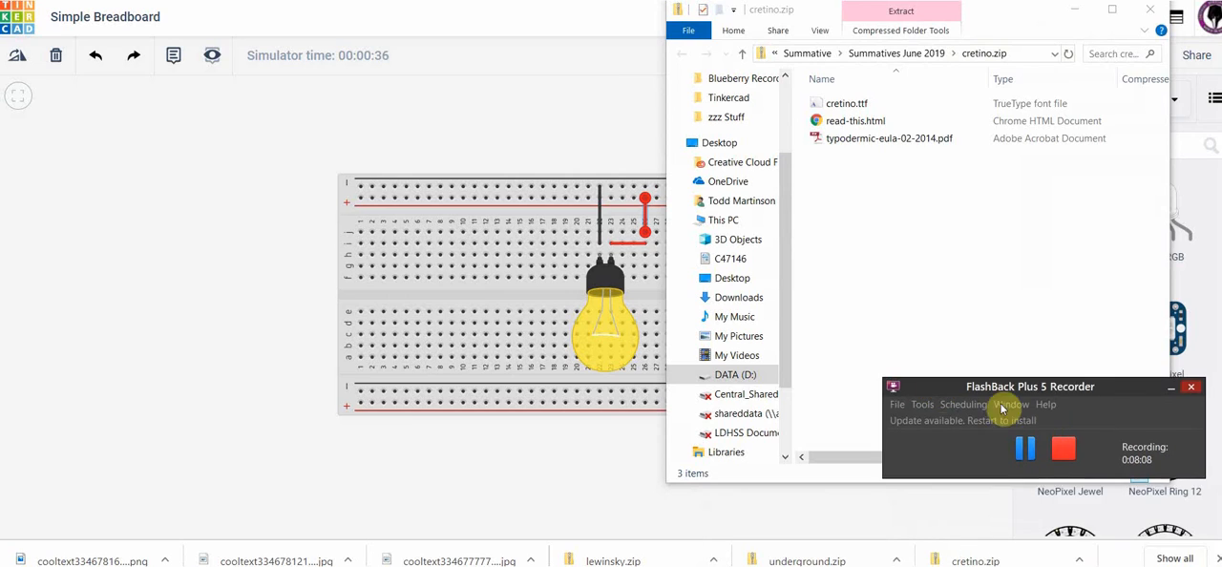